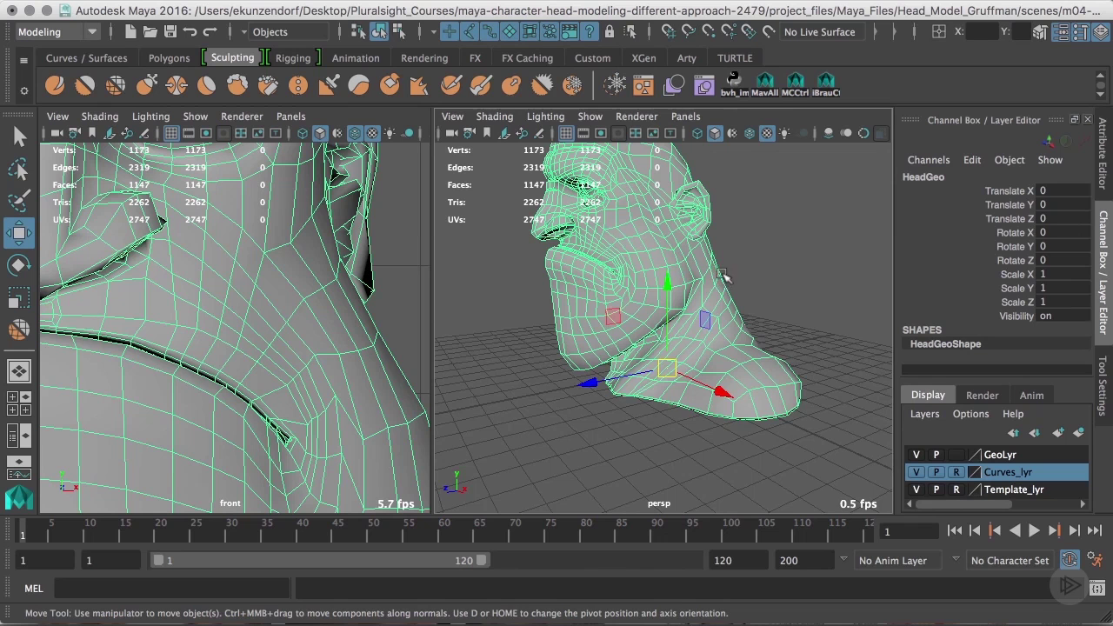
# Open the UV Editor for the head mesh and place it beside the perspective view of the head.
pyautogui.keyDown('alt'); pyautogui.moveTo(719, 255); pyautogui.dragTo(721, 314, button='middle'); pyautogui.keyUp('alt')
pyautogui.scroll(-3, 721, 314)
pyautogui.keyDown('alt'); pyautogui.moveTo(721, 314); pyautogui.dragTo(718, 305); pyautogui.keyUp('alt')
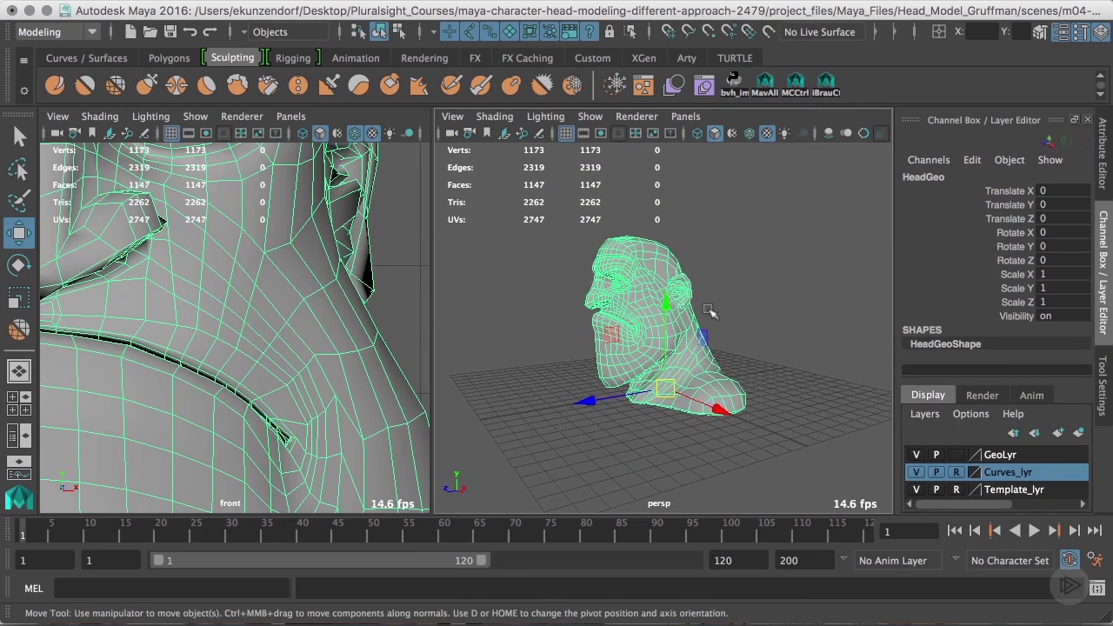
pyautogui.scroll(3, 708, 308)
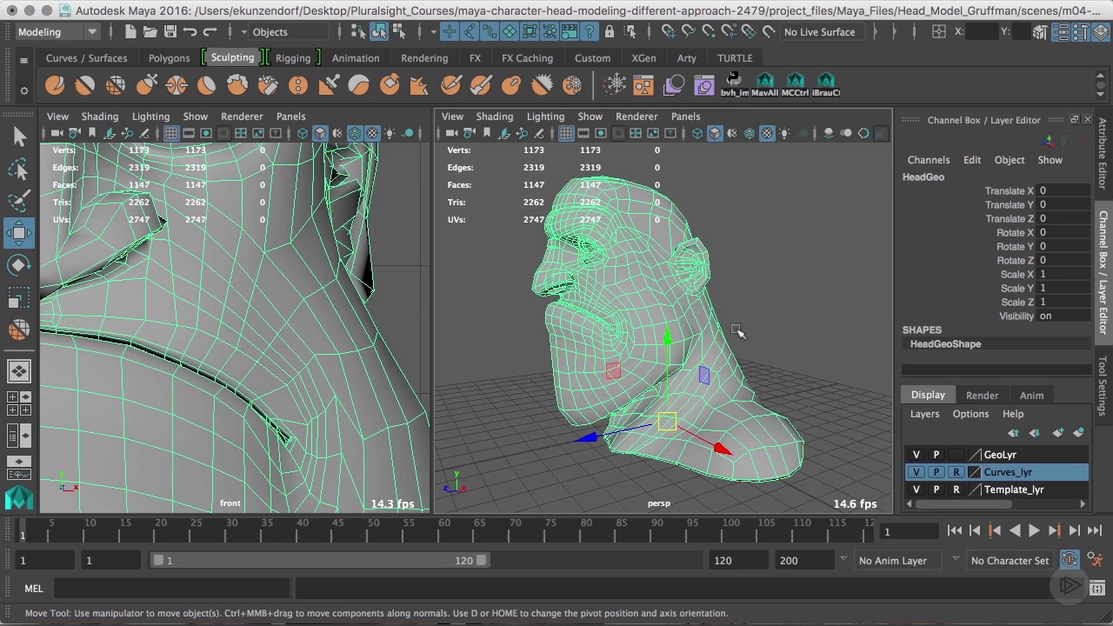
pyautogui.keyDown('alt'); pyautogui.moveTo(746, 328); pyautogui.dragTo(733, 303); pyautogui.keyUp('alt')
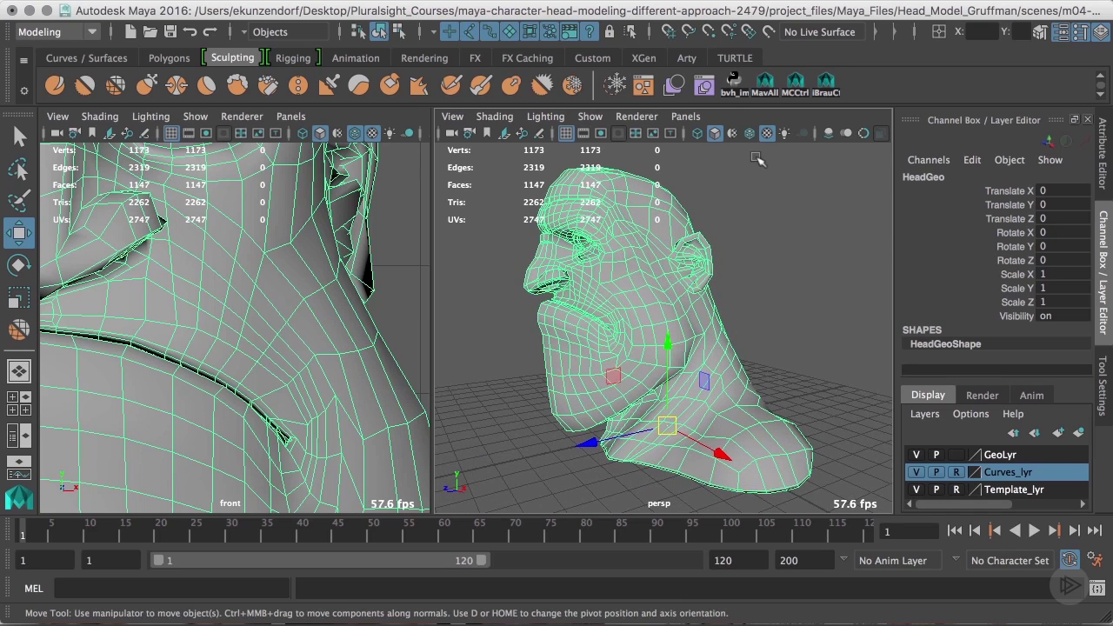
pyautogui.click(177, 58)
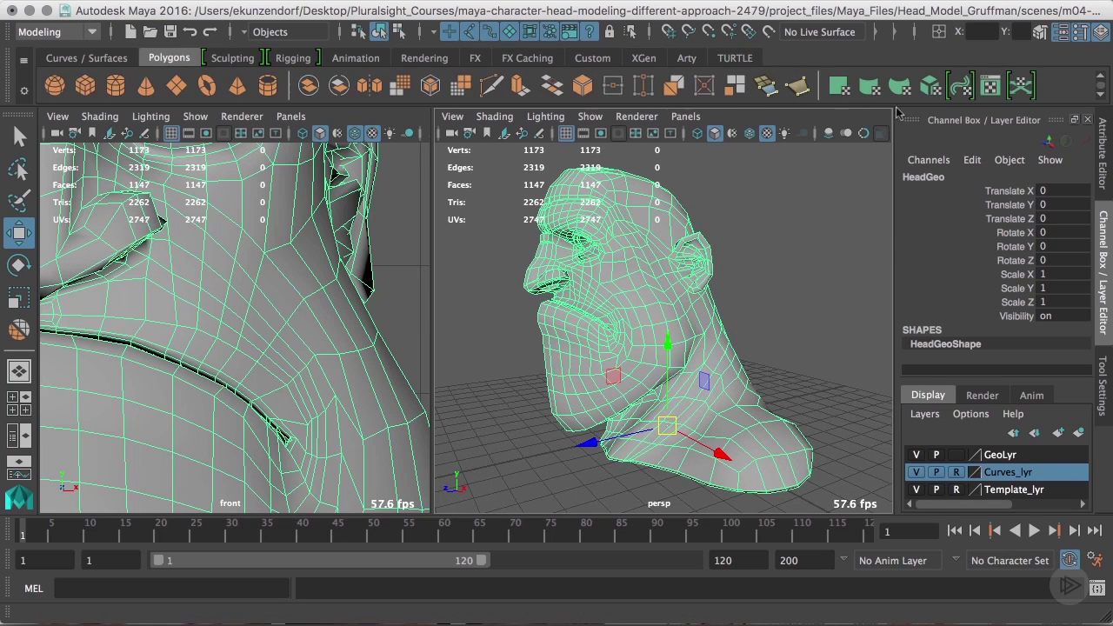
pyautogui.click(991, 85)
pyautogui.moveTo(926, 71); pyautogui.dragTo(429, 16)
pyautogui.keyDown('alt'); pyautogui.moveTo(486, 259); pyautogui.dragTo(102, 255, button='right'); pyautogui.keyUp('alt')
pyautogui.keyDown('alt'); pyautogui.moveTo(350, 283); pyautogui.dragTo(148, 308, button='right'); pyautogui.keyUp('alt')
pyautogui.moveTo(548, 13); pyautogui.dragTo(392, 47)
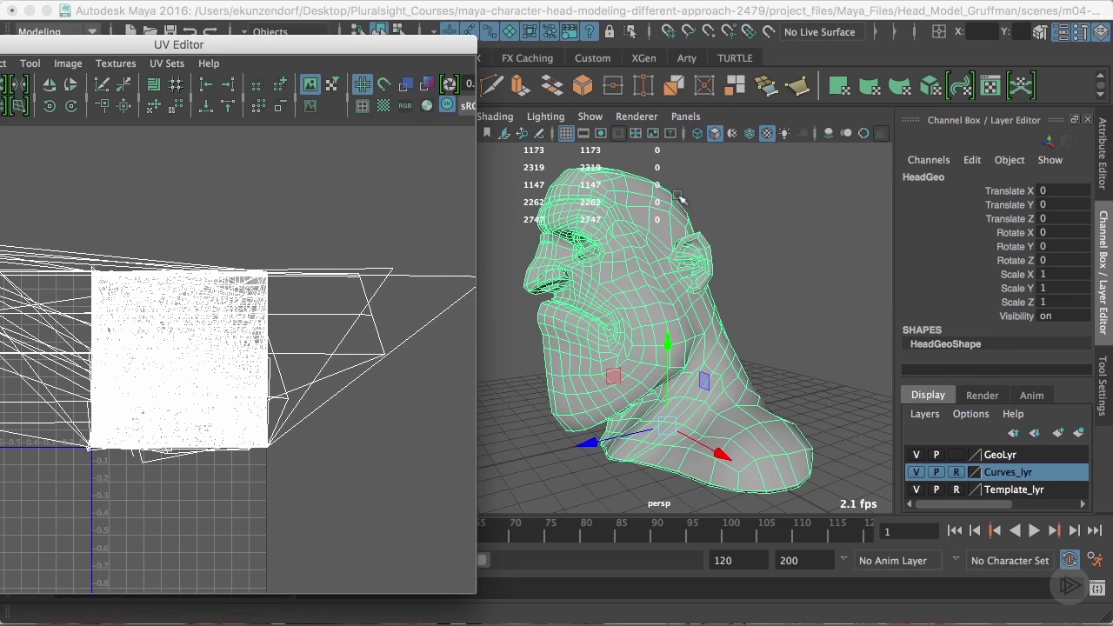
# Create new UVs for the head with a Camera-Based projection from the current perspective view.
pyautogui.press('space')
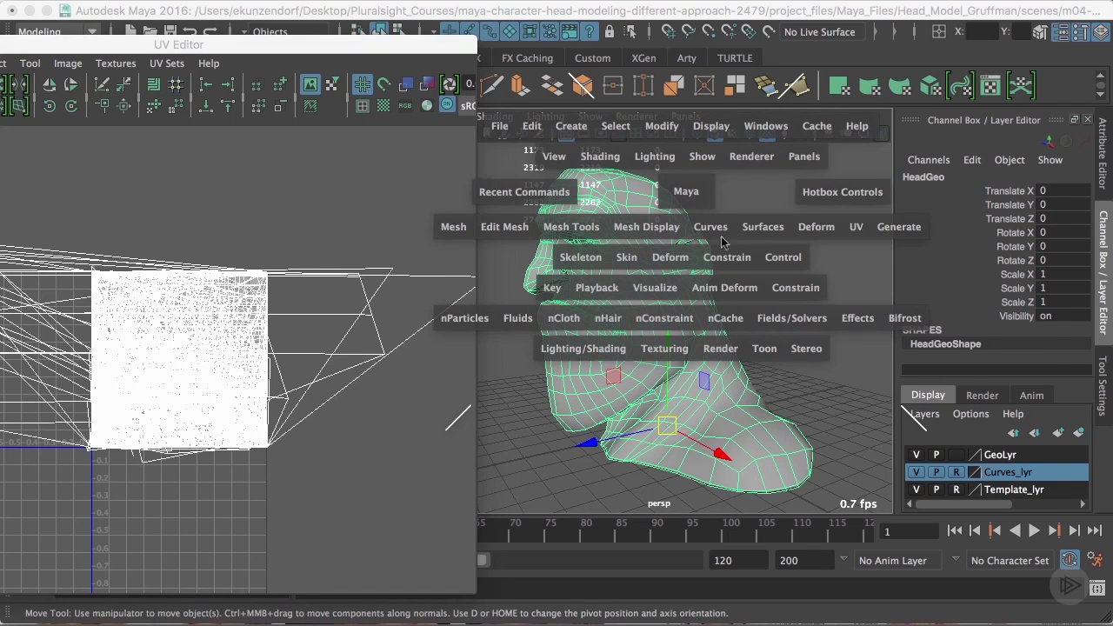
pyautogui.click(854, 228)
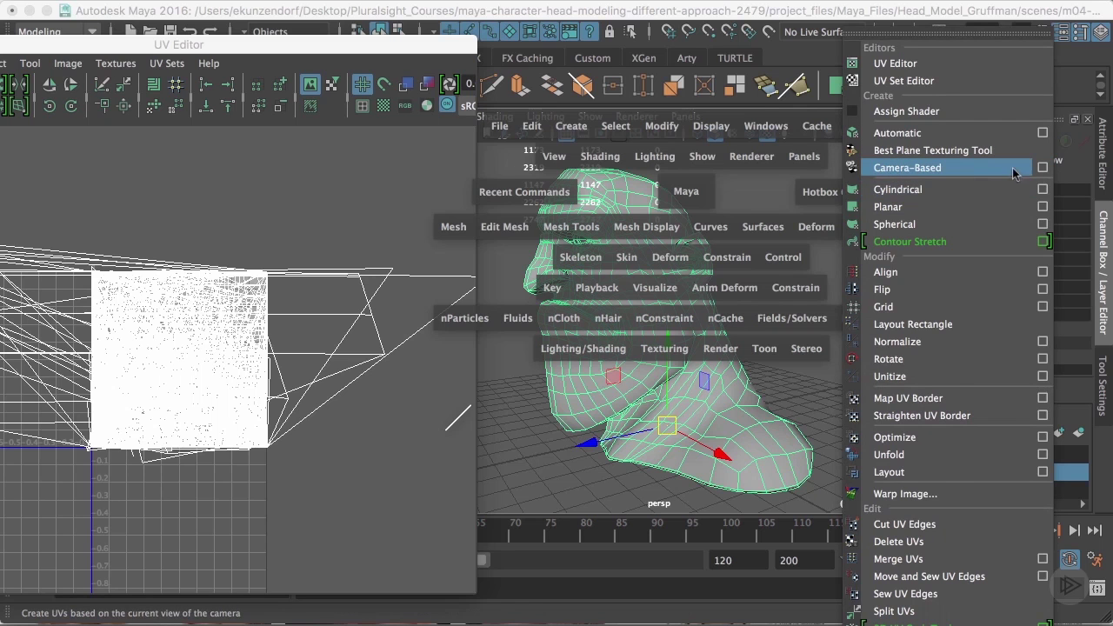
pyautogui.click(1020, 168)
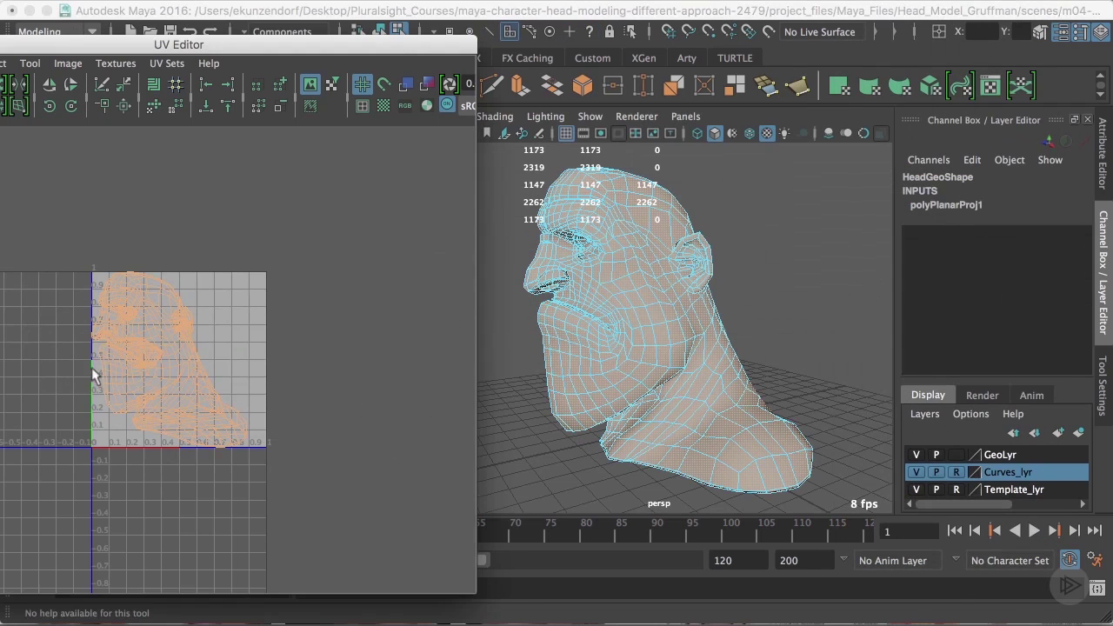
pyautogui.keyDown('alt'); pyautogui.moveTo(200, 372); pyautogui.dragTo(598, 405, button='right'); pyautogui.keyUp('alt')
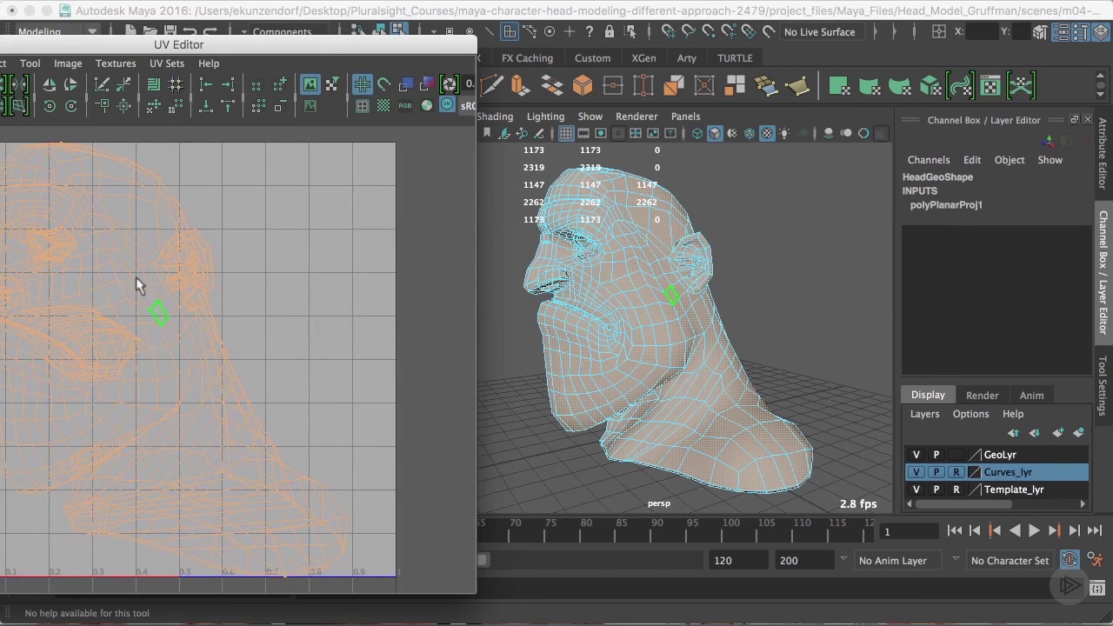
pyautogui.keyDown('alt'); pyautogui.moveTo(130, 271); pyautogui.dragTo(181, 319, button='middle'); pyautogui.keyUp('alt')
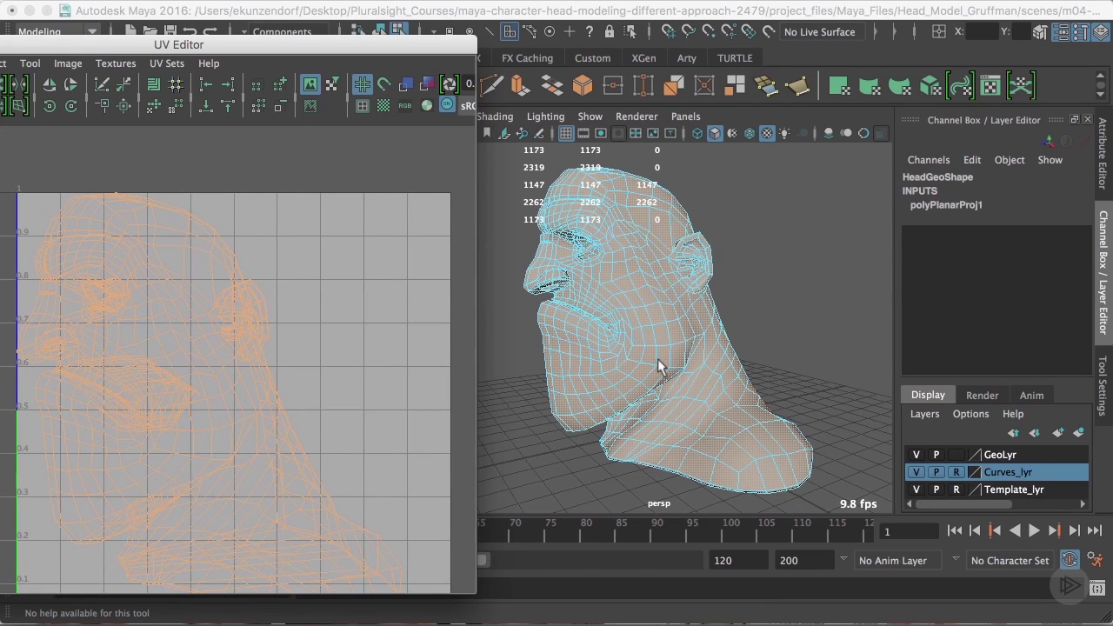
# Switch the head mesh to edge selection and select an edge loop at the base of the neck.
pyautogui.keyDown('alt'); pyautogui.moveTo(625, 407); pyautogui.dragTo(624, 345); pyautogui.keyUp('alt')
pyautogui.moveTo(691, 243); pyautogui.dragTo(673, 194, button='right')
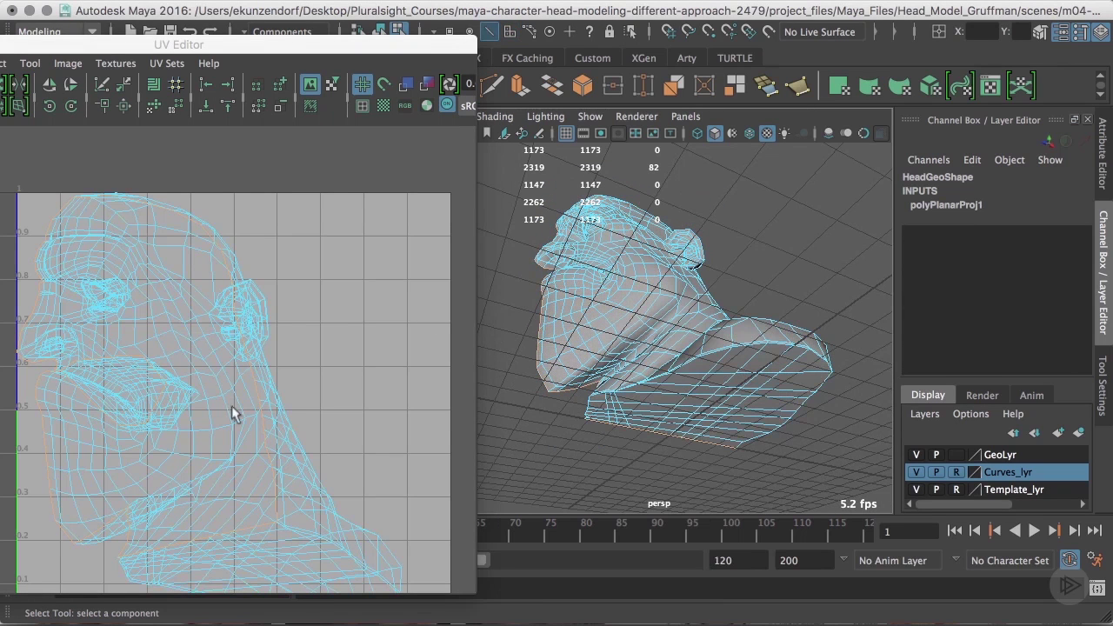
pyautogui.doubleClick(713, 354)
pyautogui.keyDown('alt'); pyautogui.moveTo(654, 407); pyautogui.dragTo(714, 409); pyautogui.keyUp('alt')
pyautogui.keyDown('alt'); pyautogui.moveTo(715, 408); pyautogui.dragTo(796, 429, button='right'); pyautogui.keyUp('alt')
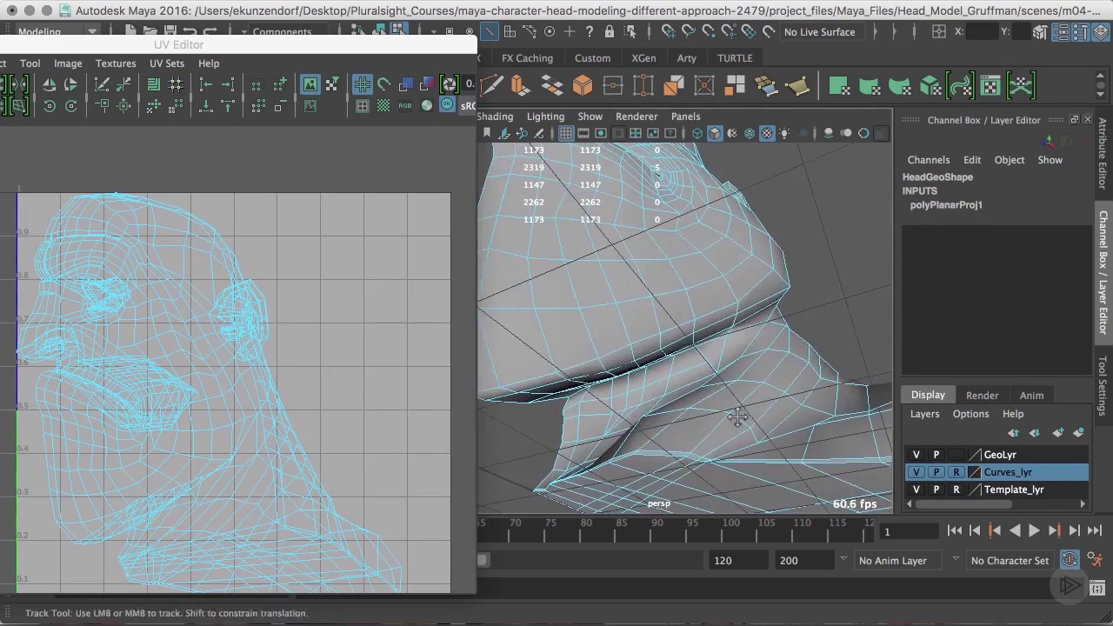
pyautogui.keyDown('alt'); pyautogui.moveTo(744, 417); pyautogui.dragTo(716, 351); pyautogui.keyUp('alt')
pyautogui.keyDown('alt'); pyautogui.moveTo(646, 349); pyautogui.dragTo(685, 356, button='right'); pyautogui.keyUp('alt')
pyautogui.keyDown('alt'); pyautogui.moveTo(680, 360); pyautogui.dragTo(618, 365); pyautogui.keyUp('alt')
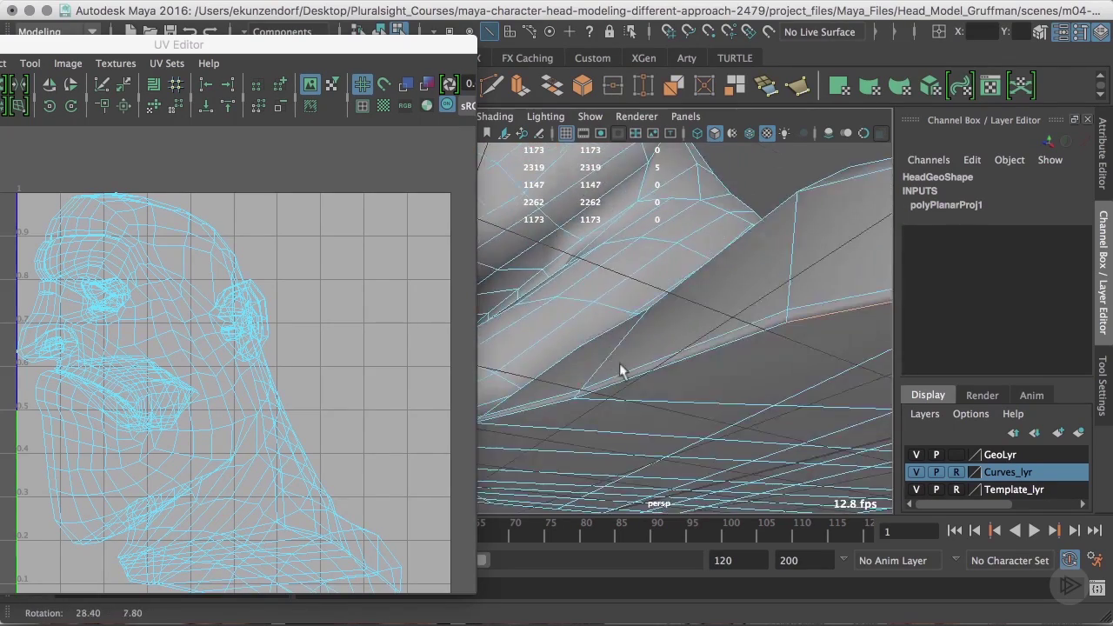
pyautogui.keyDown('shift'); pyautogui.doubleClick(645, 372); pyautogui.keyUp('shift')
pyautogui.keyDown('alt'); pyautogui.moveTo(671, 395); pyautogui.dragTo(559, 413); pyautogui.keyUp('alt')
pyautogui.keyDown('shift'); pyautogui.doubleClick(584, 387); pyautogui.keyUp('shift')
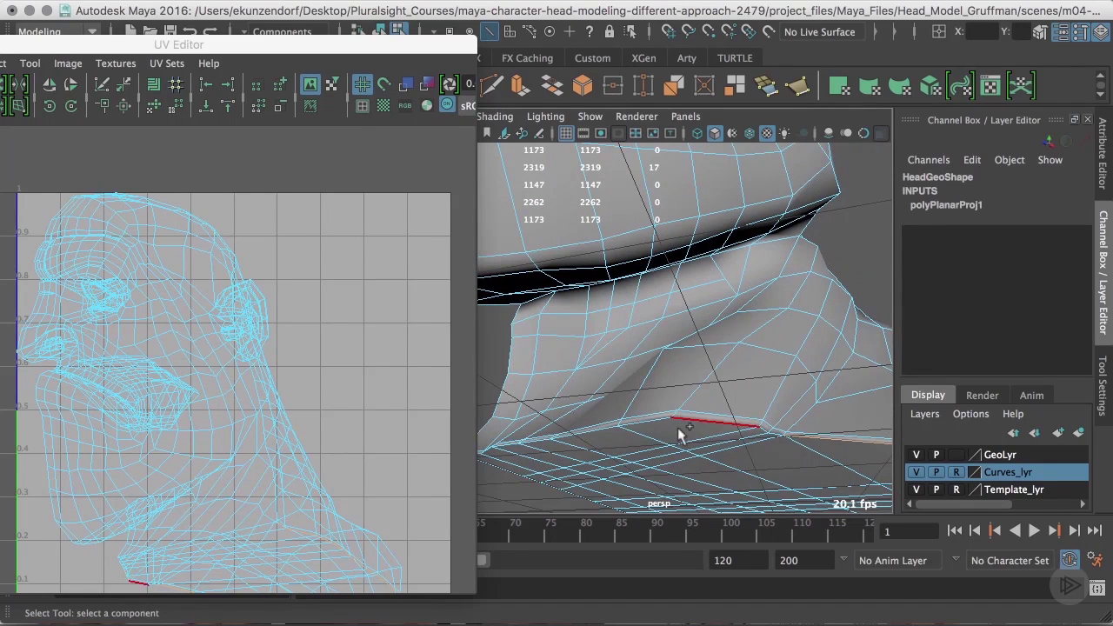
pyautogui.keyDown('shift'); pyautogui.doubleClick(720, 423); pyautogui.keyUp('shift')
# Select the edges around the rim of the neck's bottom cap and cut the UVs along them.
pyautogui.doubleClick(592, 433)
pyautogui.keyDown('alt'); pyautogui.moveTo(698, 447); pyautogui.dragTo(681, 443); pyautogui.keyUp('alt')
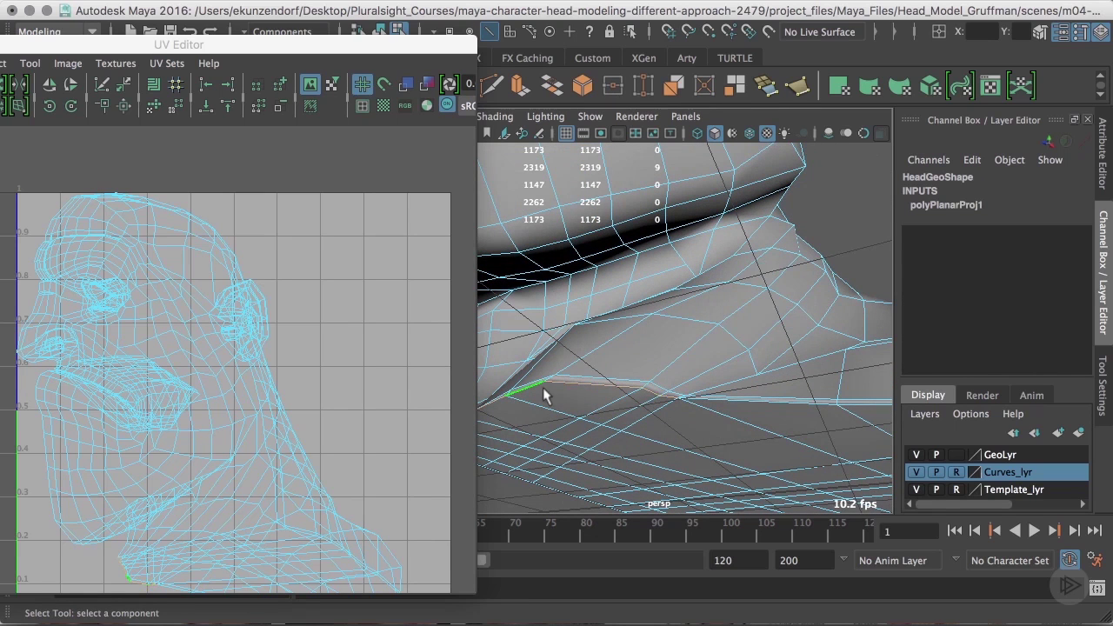
pyautogui.keyDown('alt'); pyautogui.moveTo(561, 389); pyautogui.dragTo(626, 397); pyautogui.keyUp('alt')
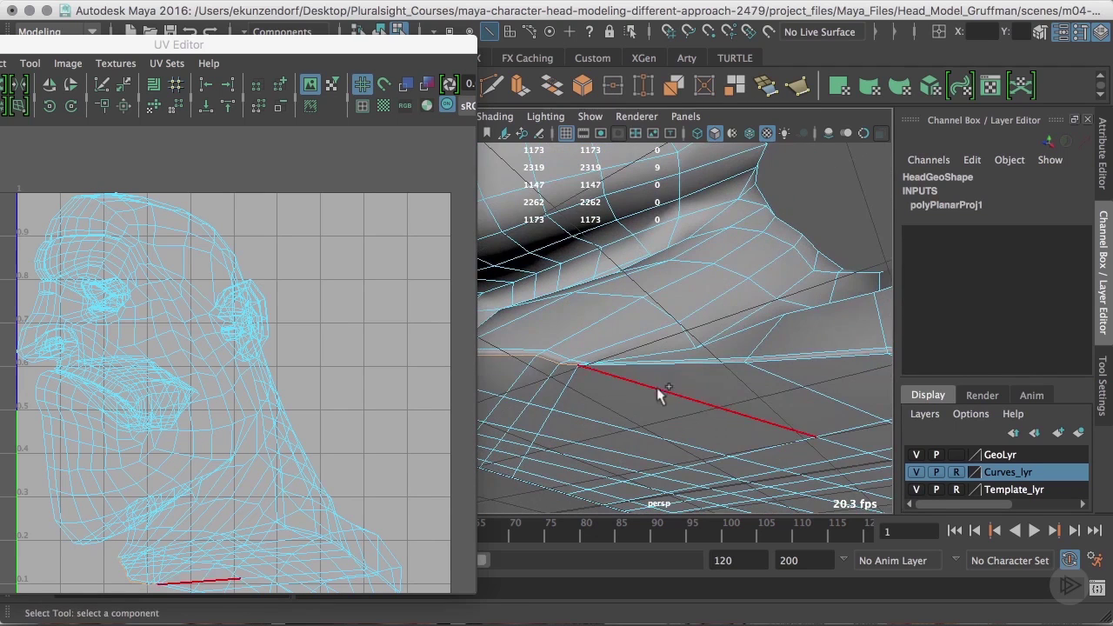
pyautogui.keyDown('shift'); pyautogui.click(698, 380); pyautogui.keyUp('shift')
pyautogui.keyDown('alt'); pyautogui.moveTo(697, 380); pyautogui.dragTo(675, 409); pyautogui.keyUp('alt')
pyautogui.keyDown('shift'); pyautogui.click(659, 289); pyautogui.keyUp('shift')
pyautogui.keyDown('alt'); pyautogui.moveTo(658, 289); pyautogui.dragTo(631, 375); pyautogui.keyUp('alt')
pyautogui.keyDown('shift'); pyautogui.click(576, 346); pyautogui.keyUp('shift')
pyautogui.keyDown('alt'); pyautogui.moveTo(579, 348); pyautogui.dragTo(649, 385); pyautogui.keyUp('alt')
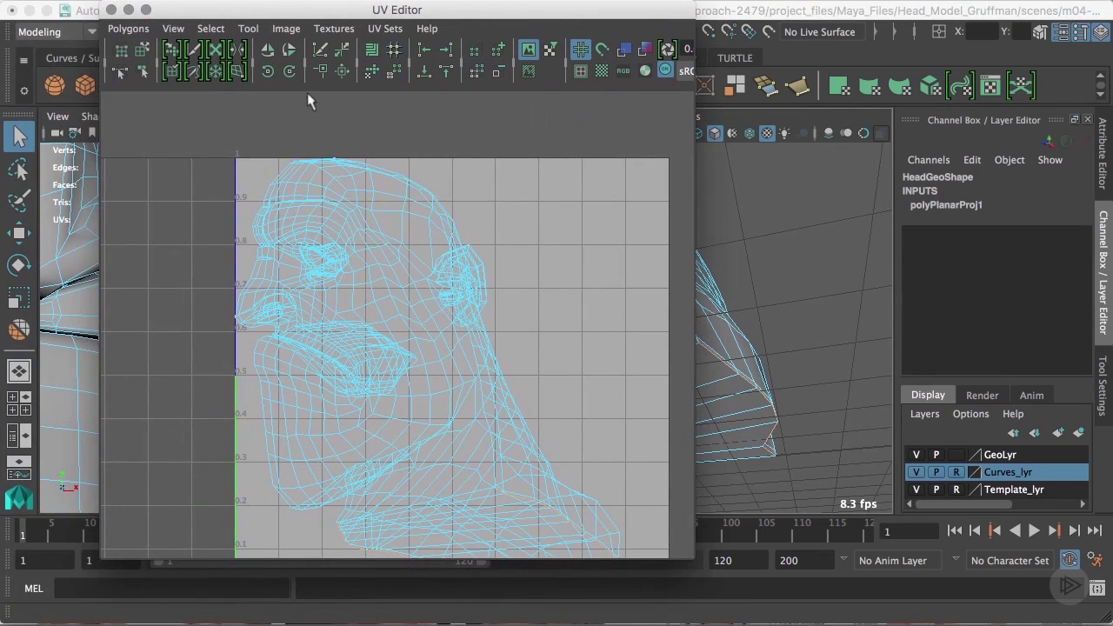
pyautogui.click(321, 71)
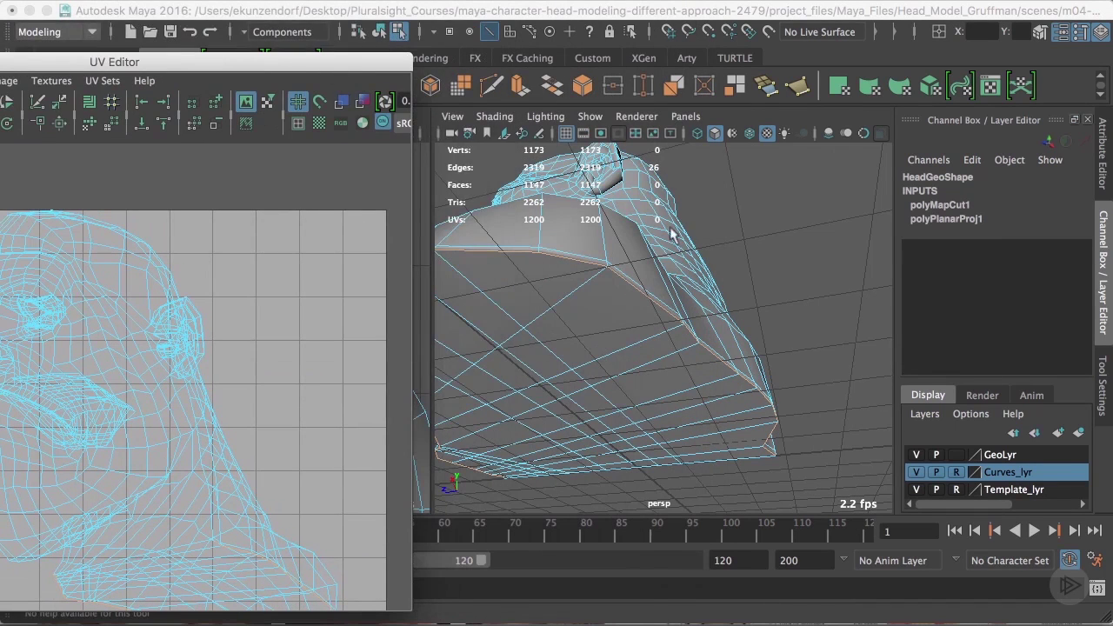
# Turn on the Texture Border Edges display for the head mesh.
pyautogui.press('space')
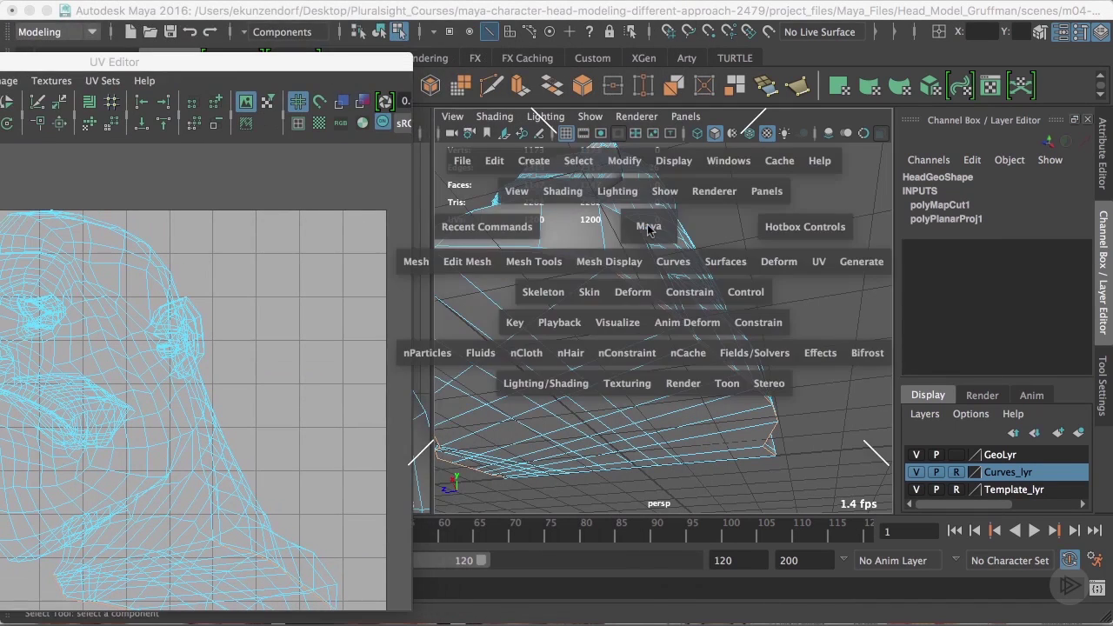
pyautogui.click(680, 163)
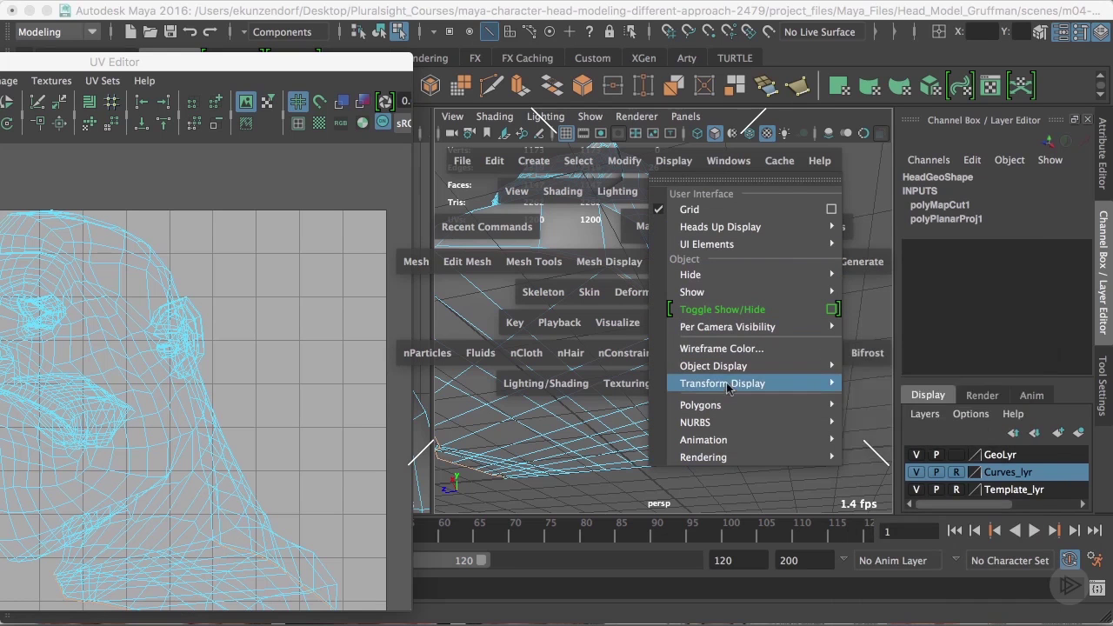
pyautogui.moveTo(732, 406)
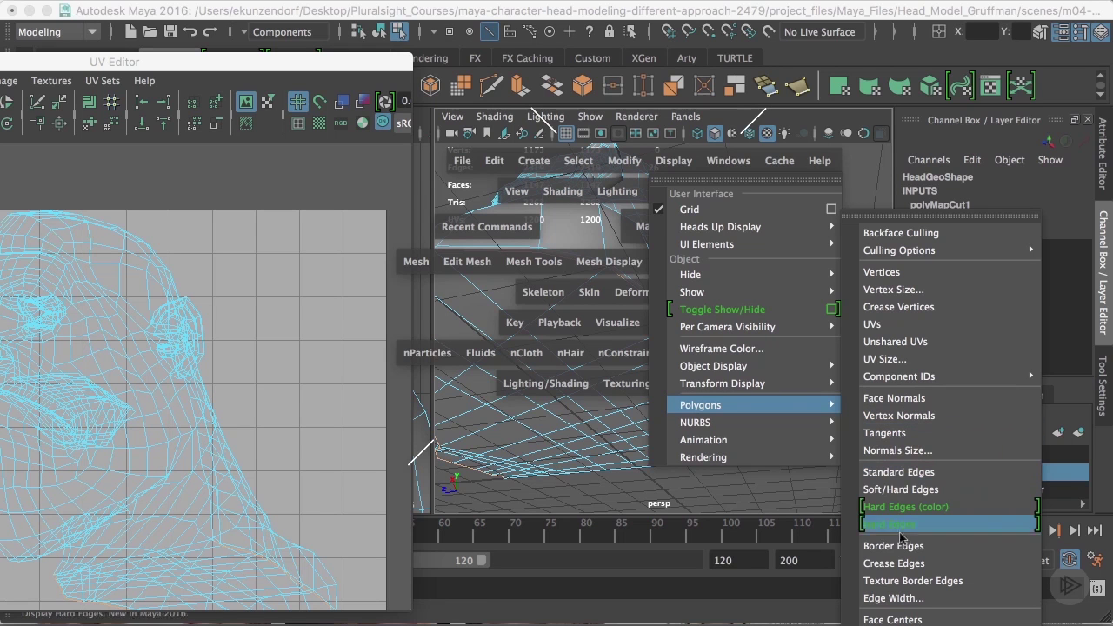
pyautogui.click(910, 581)
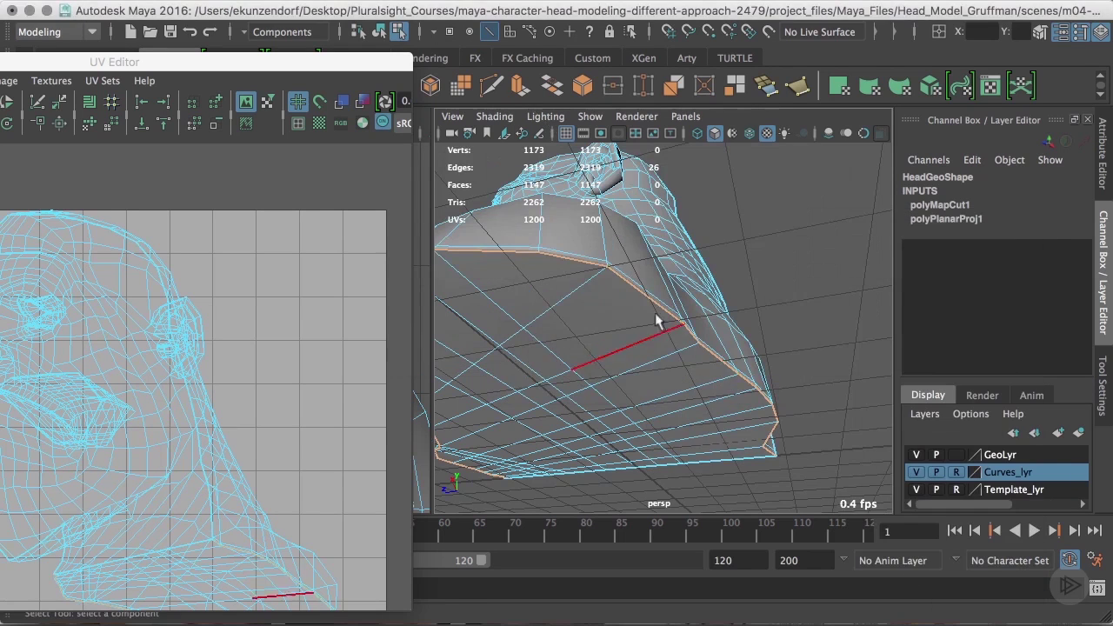
# Select the whole UV shell of the neck's bottom cap and move it clear of the head UVs, near the grid's upper-right corner.
pyautogui.moveTo(616, 366); pyautogui.dragTo(758, 241, button='right')
pyautogui.click(573, 372)
pyautogui.click(264, 540)
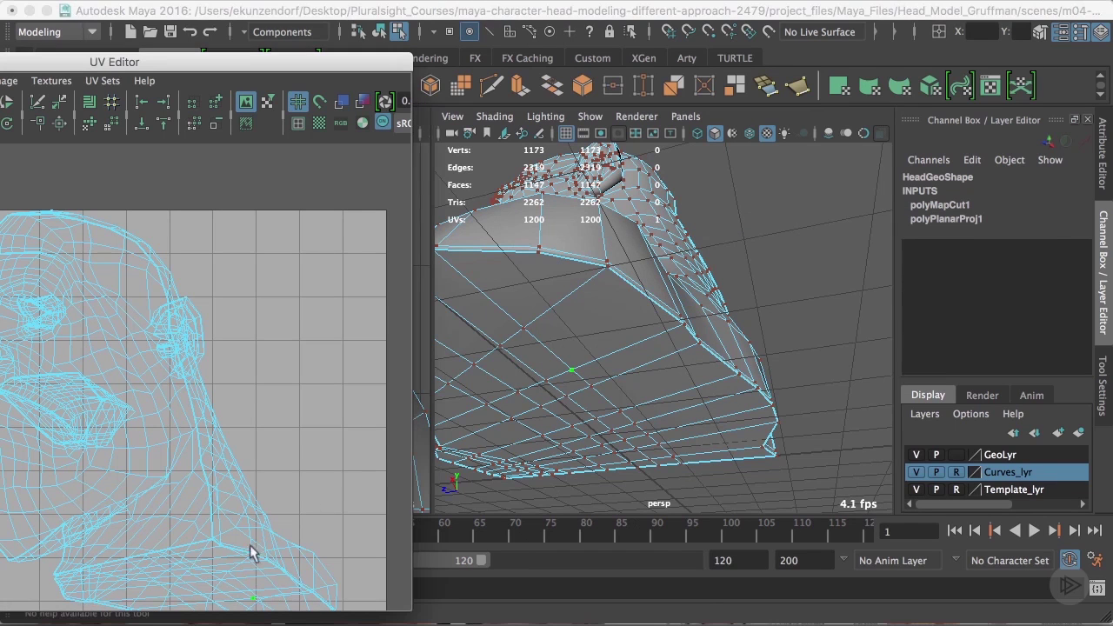
pyautogui.keyDown('ctrl'); pyautogui.moveTo(252, 581); pyautogui.dragTo(316, 556, button='right'); pyautogui.keyUp('ctrl')
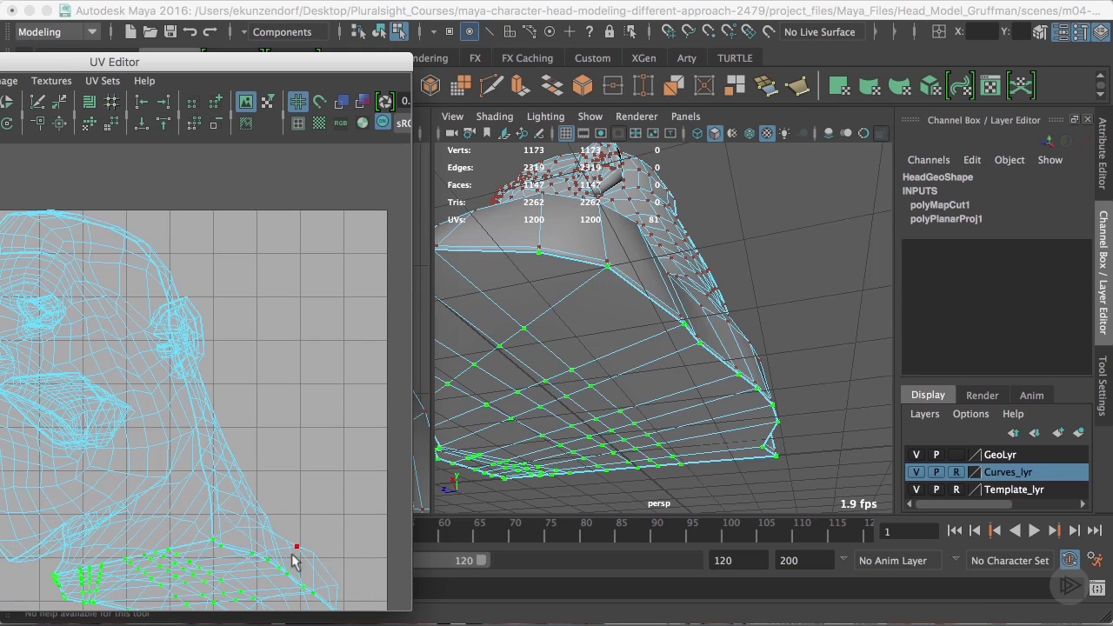
pyautogui.moveTo(193, 597); pyautogui.dragTo(319, 251)
pyautogui.scroll(-1, 225, 338)
# Open the Unfold options for the selected neck-cap UV shell.
pyautogui.moveTo(174, 62); pyautogui.dragTo(412, 50)
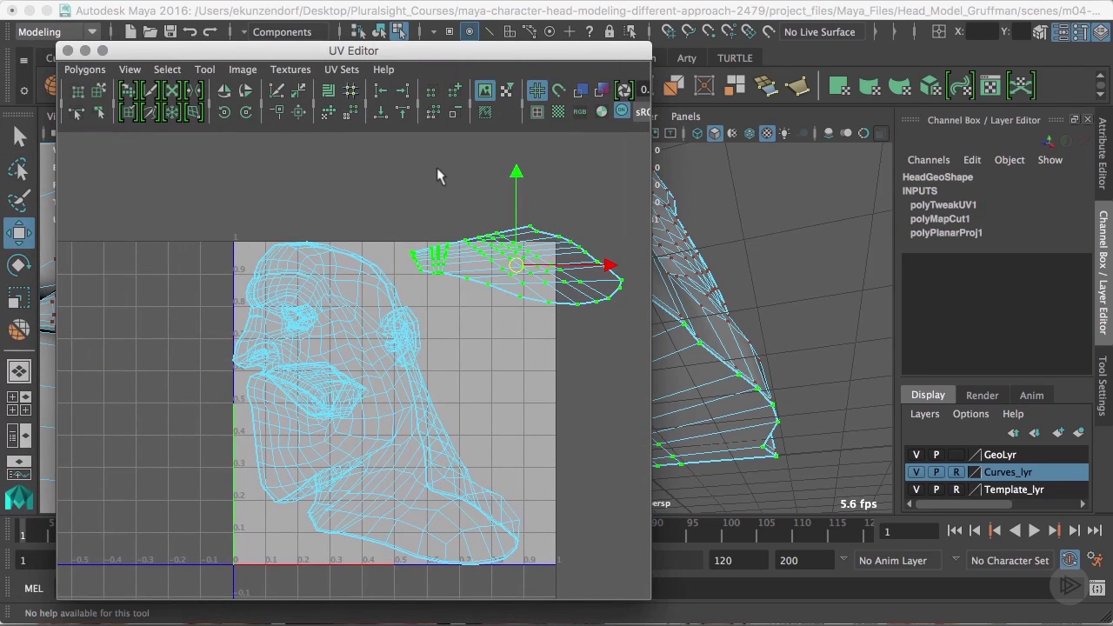
pyautogui.click(94, 71)
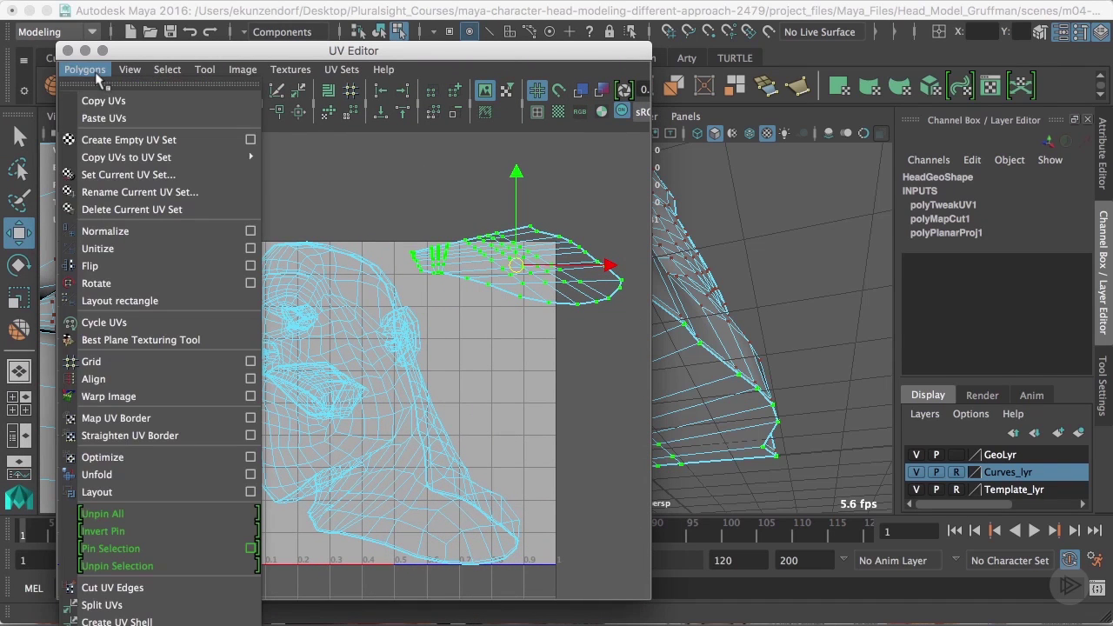
pyautogui.click(250, 474)
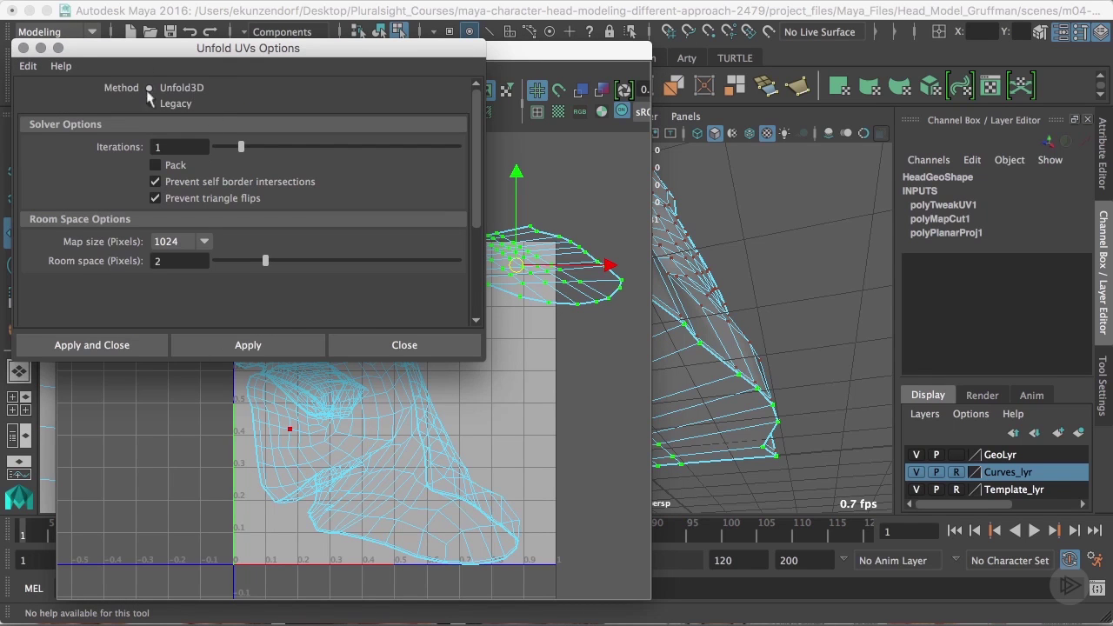
# Check in the Plug-in Manager whether Unfold3D.bundle is loaded and set to auto load.
pyautogui.click(396, 1)
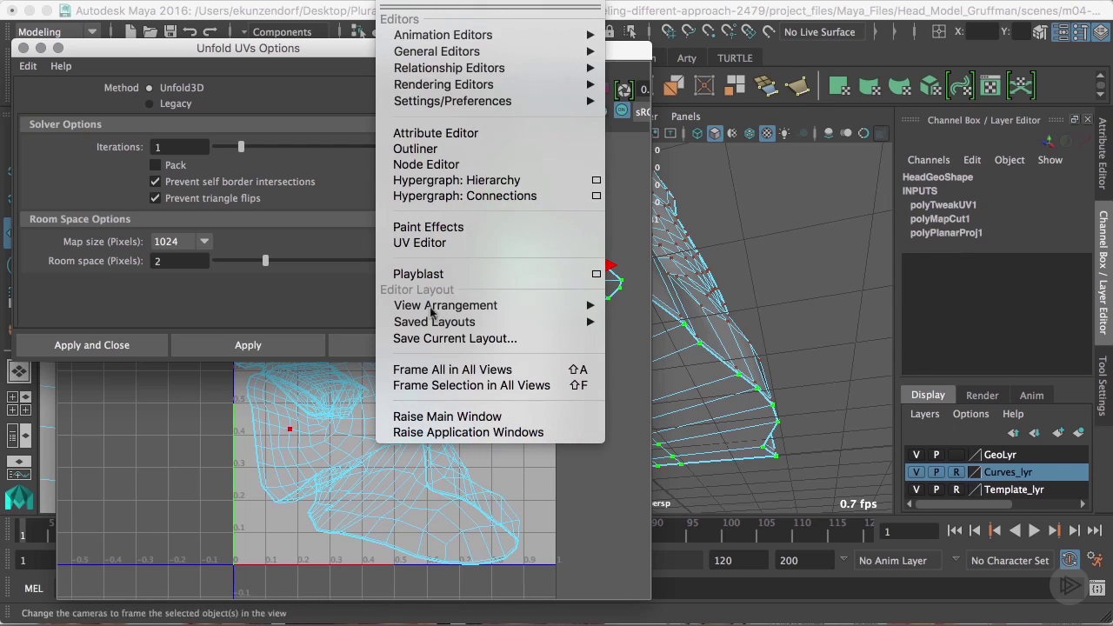
pyautogui.moveTo(436, 102)
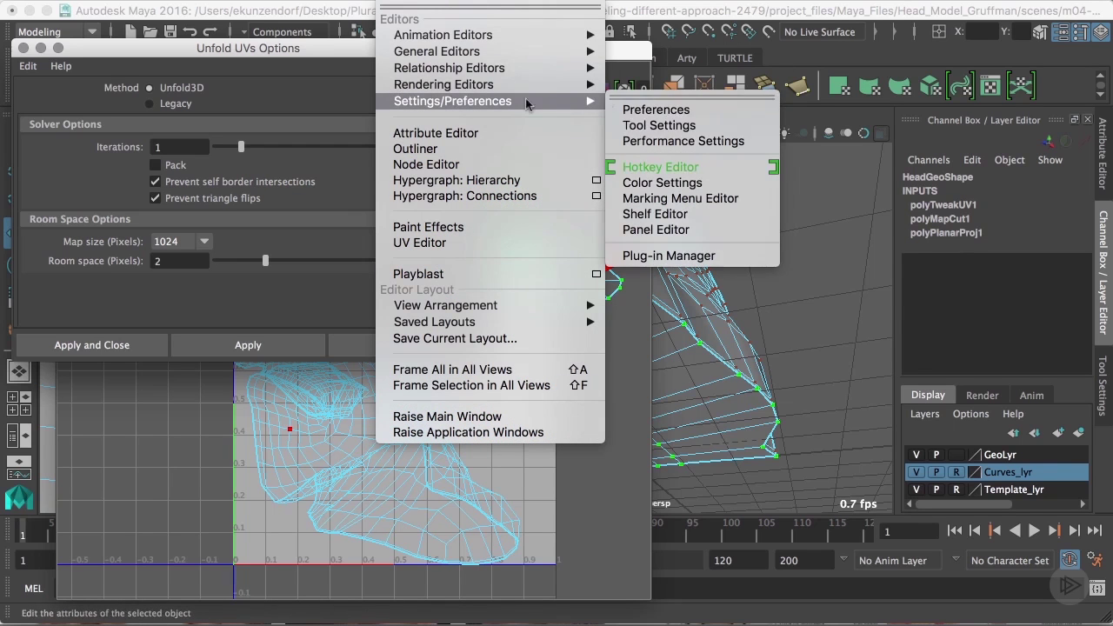
pyautogui.click(685, 256)
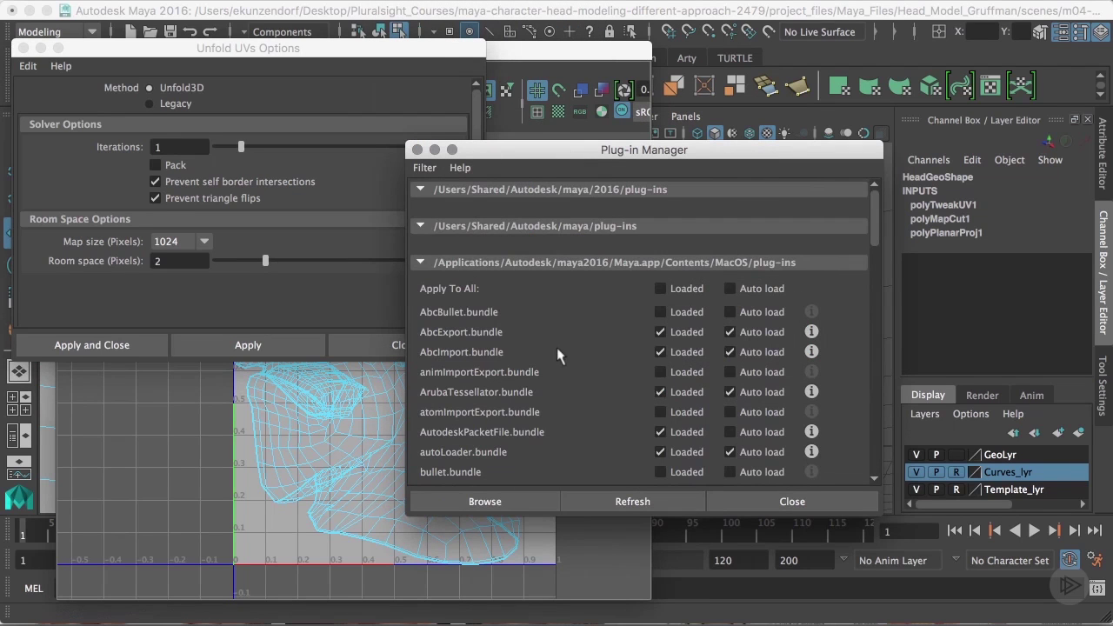
pyautogui.scroll(-15, 556, 348)
pyautogui.scroll(-3, 556, 351)
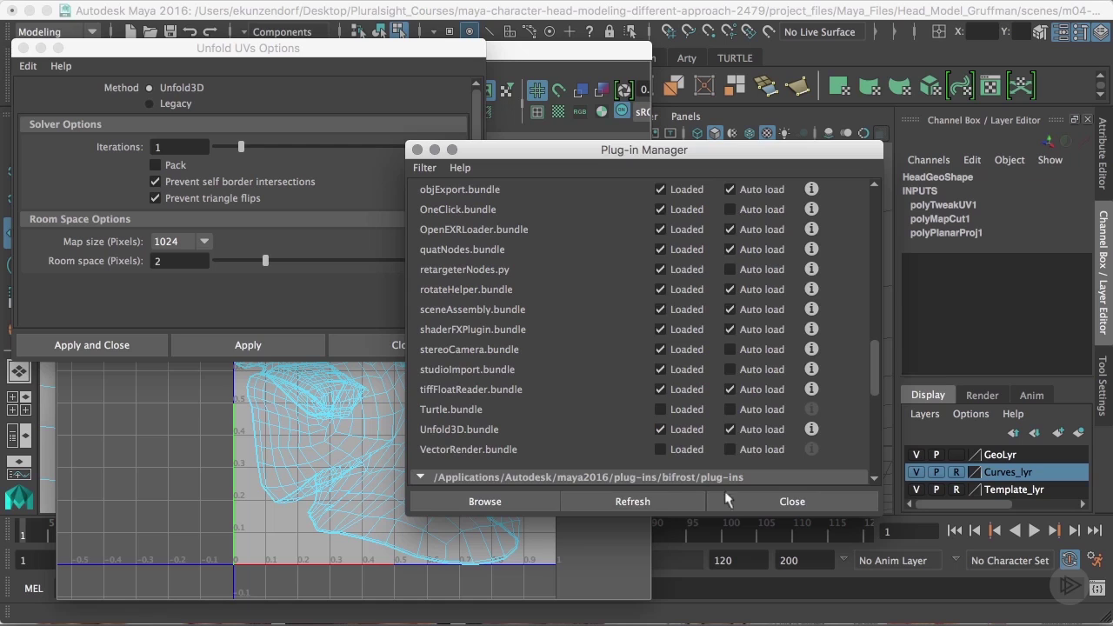
pyautogui.click(793, 501)
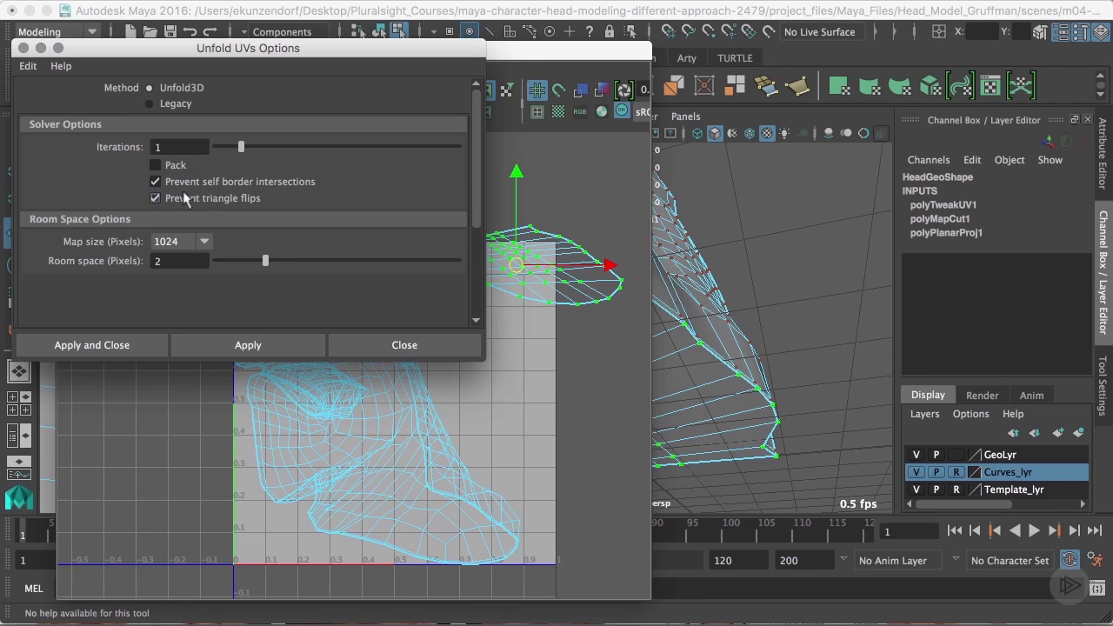
# Unfold the neck-cap UV shell with the Unfold3D method, 1 iteration and a 1024-pixel map size.
pyautogui.moveTo(380, 62); pyautogui.dragTo(278, 56)
pyautogui.click(155, 340)
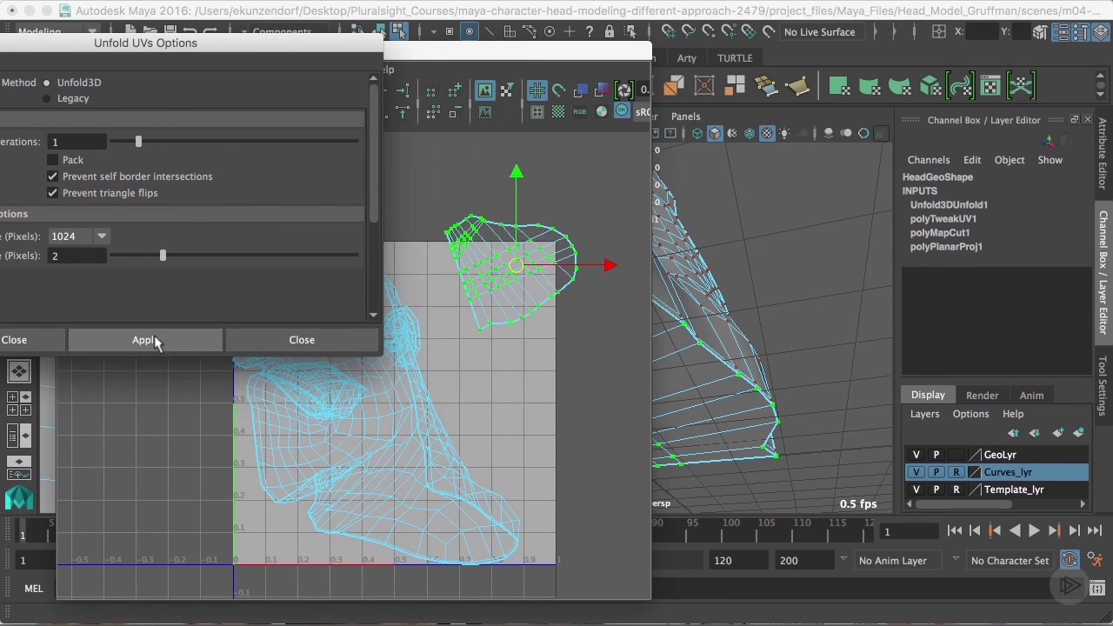
# Rotate the unfolded neck-cap shell counterclockwise until its straight edge lies horizontally along the bottom, matching the cap on the model.
pyautogui.keyDown('alt'); pyautogui.moveTo(697, 315); pyautogui.dragTo(758, 263); pyautogui.keyUp('alt')
pyautogui.keyDown('alt'); pyautogui.moveTo(758, 263); pyautogui.dragTo(706, 270, button='right'); pyautogui.keyUp('alt')
pyautogui.keyDown('alt'); pyautogui.moveTo(706, 269); pyautogui.dragTo(844, 278, button='middle'); pyautogui.keyUp('alt')
pyautogui.keyDown('alt'); pyautogui.moveTo(845, 278); pyautogui.dragTo(796, 252); pyautogui.keyUp('alt')
pyautogui.press('e')
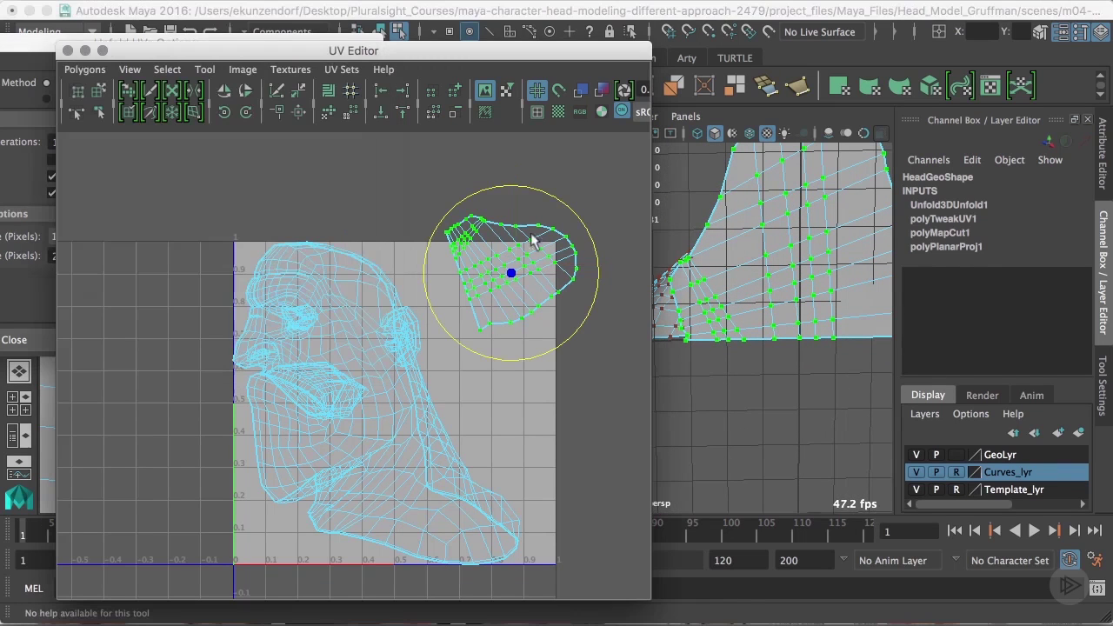
pyautogui.moveTo(560, 200); pyautogui.dragTo(452, 180)
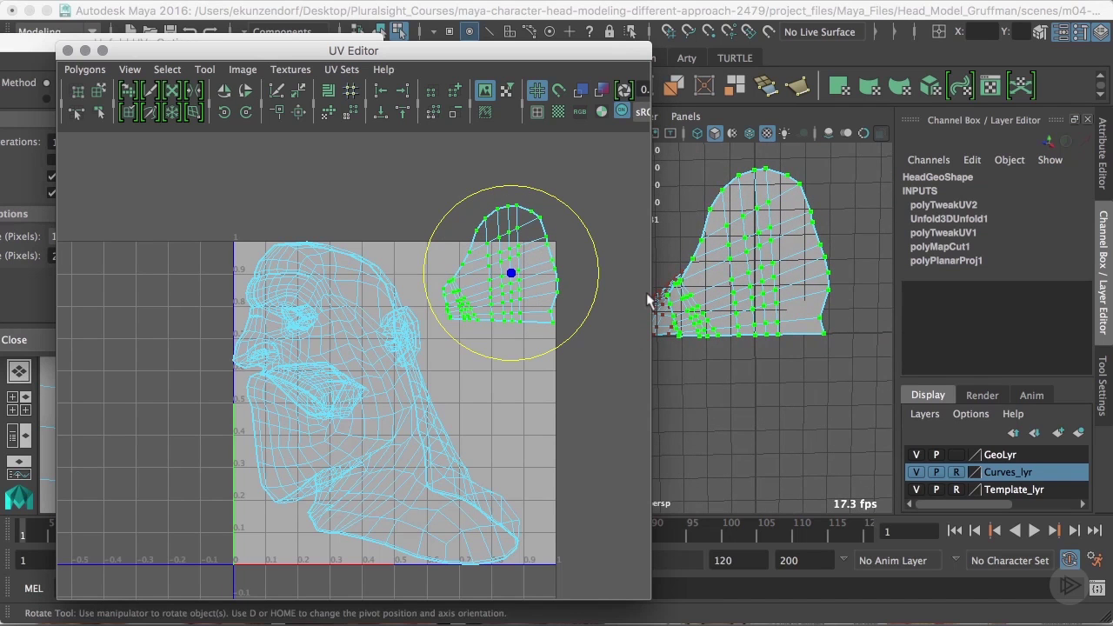
# Fine-tune the neck-cap shell's rotation so its straight lower edge lies level.
pyautogui.moveTo(594, 242); pyautogui.dragTo(591, 237)
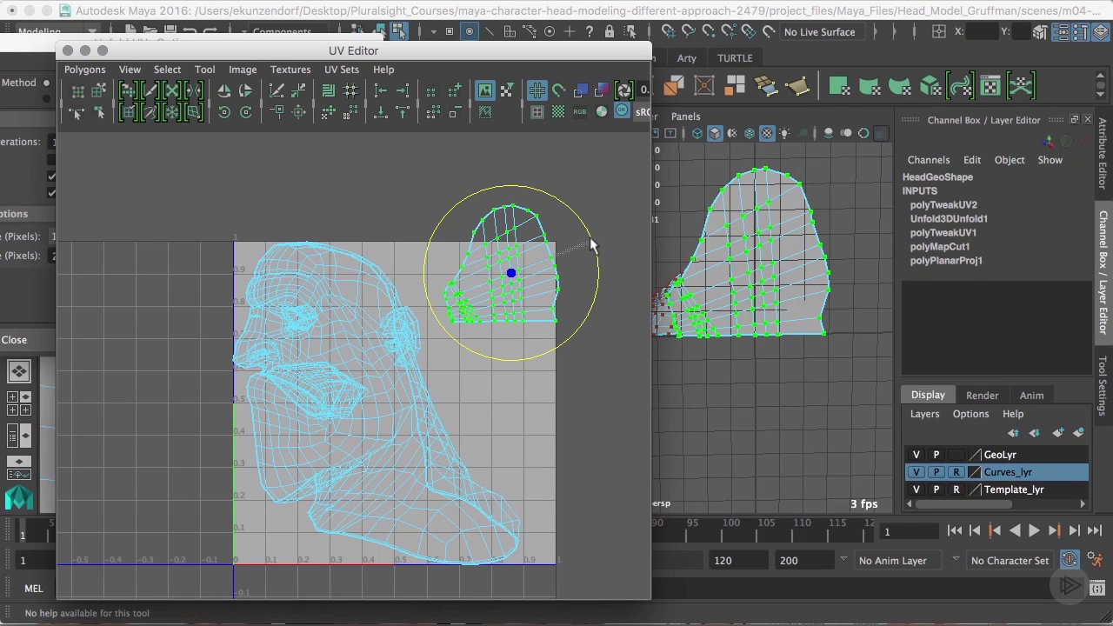
# Switch the head to edge selection at the mouth opening and move the UV Editor clear of the perspective view.
pyautogui.keyDown('alt'); pyautogui.moveTo(741, 318); pyautogui.dragTo(790, 319, button='middle'); pyautogui.keyUp('alt')
pyautogui.keyDown('alt'); pyautogui.moveTo(788, 319); pyautogui.dragTo(854, 386); pyautogui.keyUp('alt')
pyautogui.keyDown('alt'); pyautogui.moveTo(361, 443); pyautogui.dragTo(581, 445, button='right'); pyautogui.keyUp('alt')
pyautogui.keyDown('alt'); pyautogui.moveTo(756, 348); pyautogui.dragTo(810, 351); pyautogui.keyUp('alt')
pyautogui.keyDown('alt'); pyautogui.moveTo(701, 343); pyautogui.dragTo(802, 405, button='middle'); pyautogui.keyUp('alt')
pyautogui.keyDown('alt'); pyautogui.moveTo(803, 405); pyautogui.dragTo(915, 398); pyautogui.keyUp('alt')
pyautogui.keyDown('alt'); pyautogui.moveTo(728, 397); pyautogui.dragTo(948, 397, button='right'); pyautogui.keyUp('alt')
pyautogui.keyDown('alt'); pyautogui.moveTo(768, 380); pyautogui.dragTo(850, 392, button='right'); pyautogui.keyUp('alt')
pyautogui.keyDown('alt'); pyautogui.moveTo(678, 382); pyautogui.dragTo(642, 415, button='middle'); pyautogui.keyUp('alt')
pyautogui.keyDown('alt'); pyautogui.moveTo(693, 391); pyautogui.dragTo(698, 391, button='right'); pyautogui.keyUp('alt')
pyautogui.scroll(3, 699, 390)
pyautogui.moveTo(783, 244); pyautogui.dragTo(781, 198, button='right')
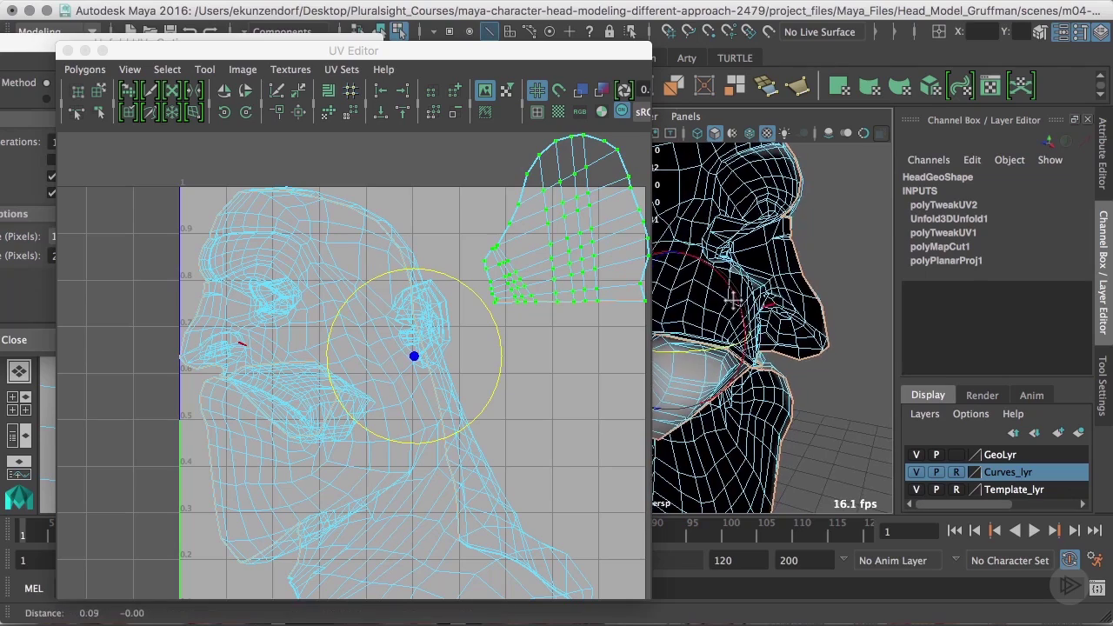
pyautogui.moveTo(591, 52); pyautogui.dragTo(338, 20)
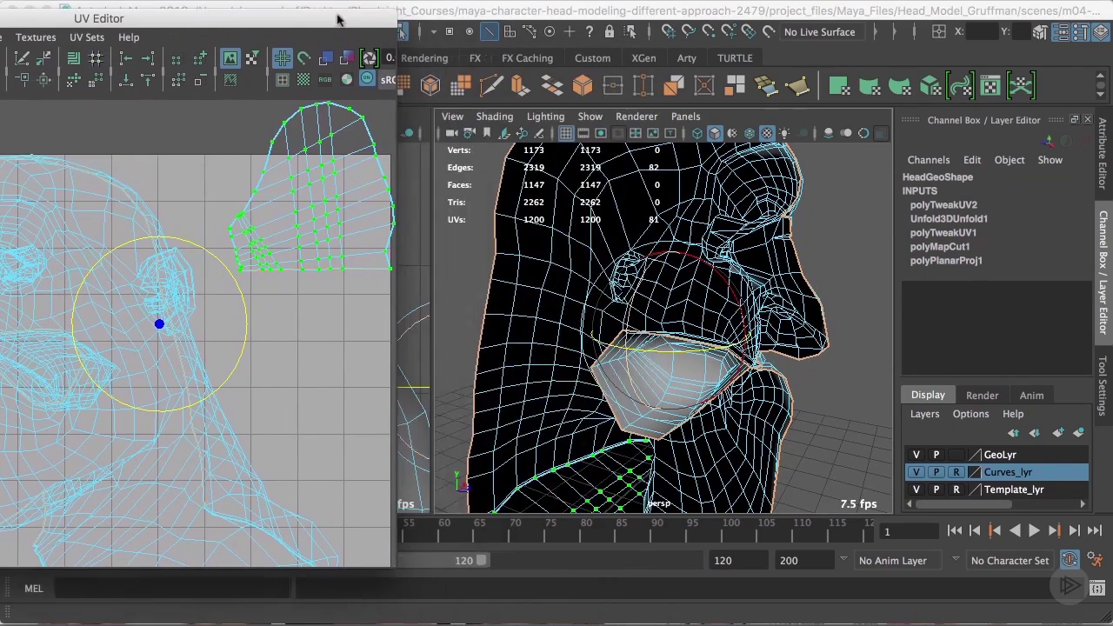
# Select the edge loop around the inside of the lips where the mouth cavity begins, including the edges at the mouth's front.
pyautogui.keyDown('alt'); pyautogui.moveTo(700, 353); pyautogui.dragTo(858, 383, button='right'); pyautogui.keyUp('alt')
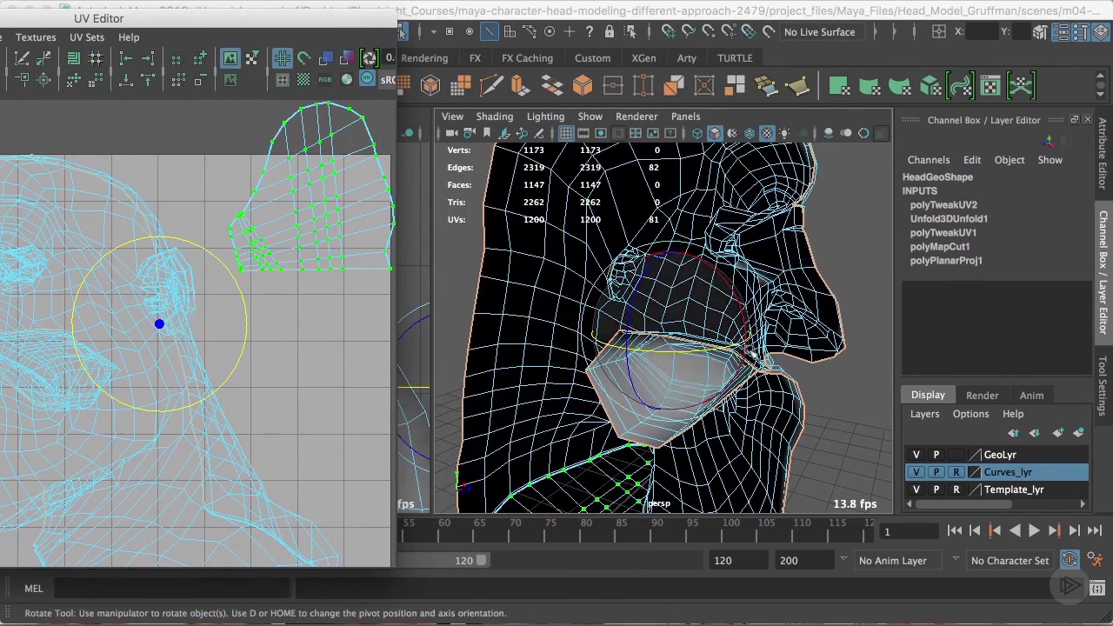
pyautogui.press('f')
pyautogui.keyDown('alt'); pyautogui.moveTo(658, 362); pyautogui.dragTo(885, 394, button='right'); pyautogui.keyUp('alt')
pyautogui.keyDown('alt'); pyautogui.moveTo(885, 394); pyautogui.dragTo(731, 367, button='middle'); pyautogui.keyUp('alt')
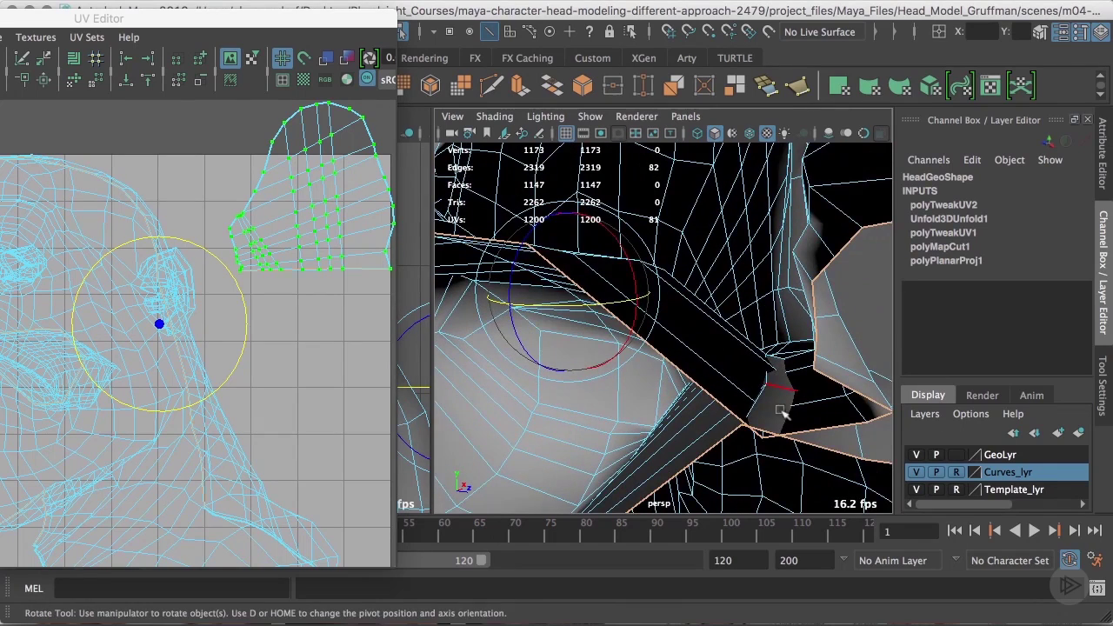
pyautogui.keyDown('alt'); pyautogui.moveTo(776, 433); pyautogui.dragTo(783, 383); pyautogui.keyUp('alt')
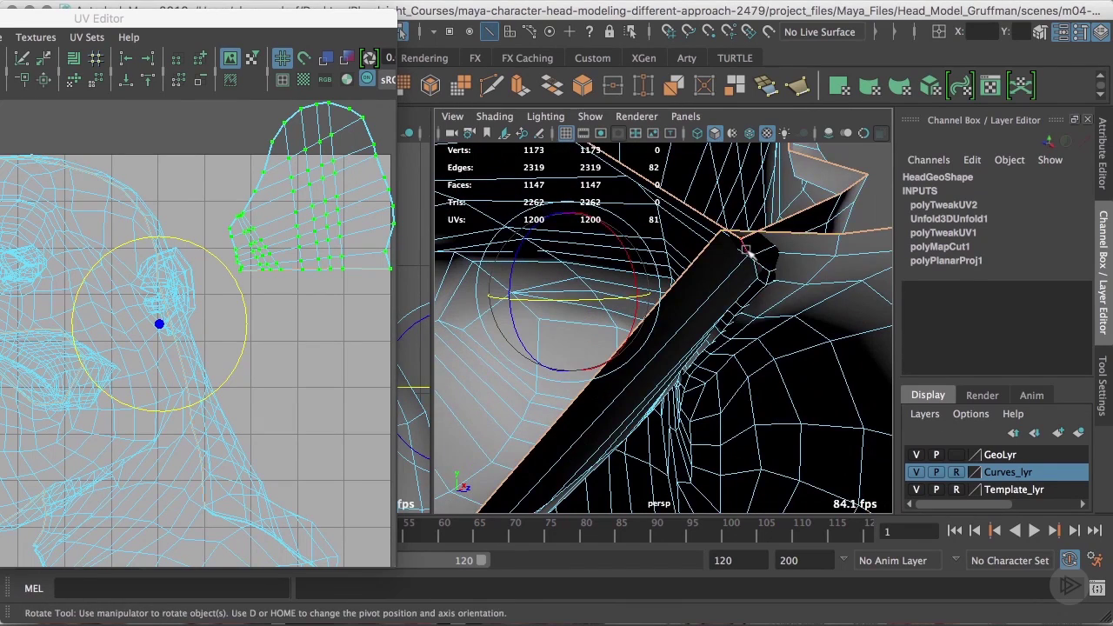
pyautogui.doubleClick(745, 249)
pyautogui.keyDown('alt'); pyautogui.moveTo(773, 279); pyautogui.dragTo(793, 330); pyautogui.keyUp('alt')
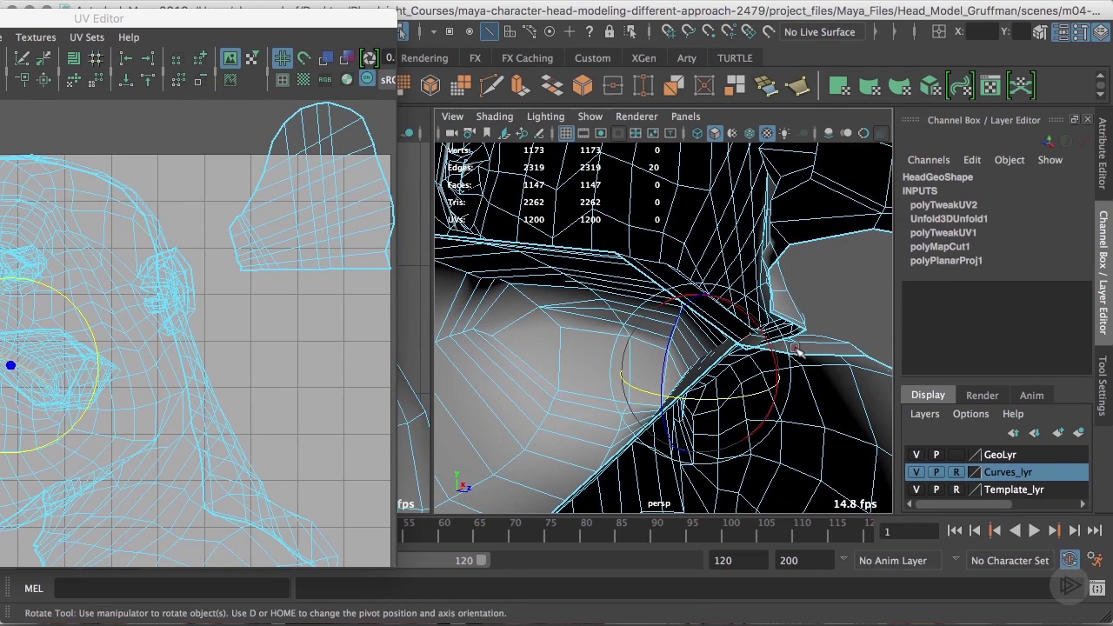
pyautogui.keyDown('shift'); pyautogui.click(795, 349); pyautogui.keyUp('shift')
pyautogui.keyDown('alt'); pyautogui.moveTo(820, 375); pyautogui.dragTo(821, 380); pyautogui.keyUp('alt')
pyautogui.moveTo(708, 378); pyautogui.dragTo(822, 420)
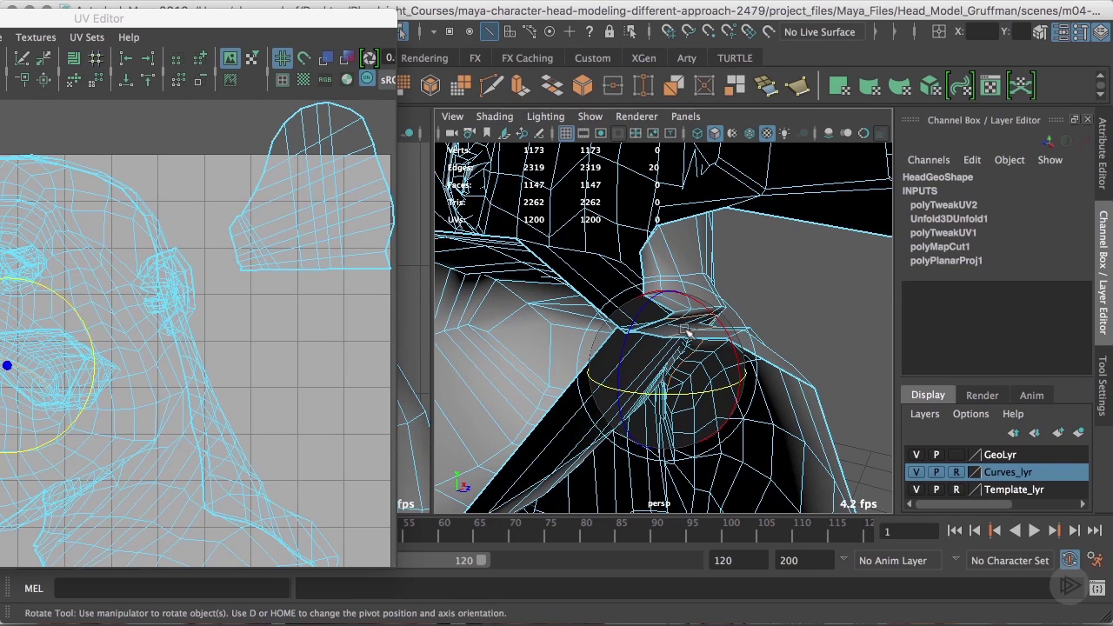
# Cut the UVs along the selected edge loop inside the lips.
pyautogui.keyDown('alt'); pyautogui.moveTo(706, 352); pyautogui.dragTo(632, 346, button='right'); pyautogui.keyUp('alt')
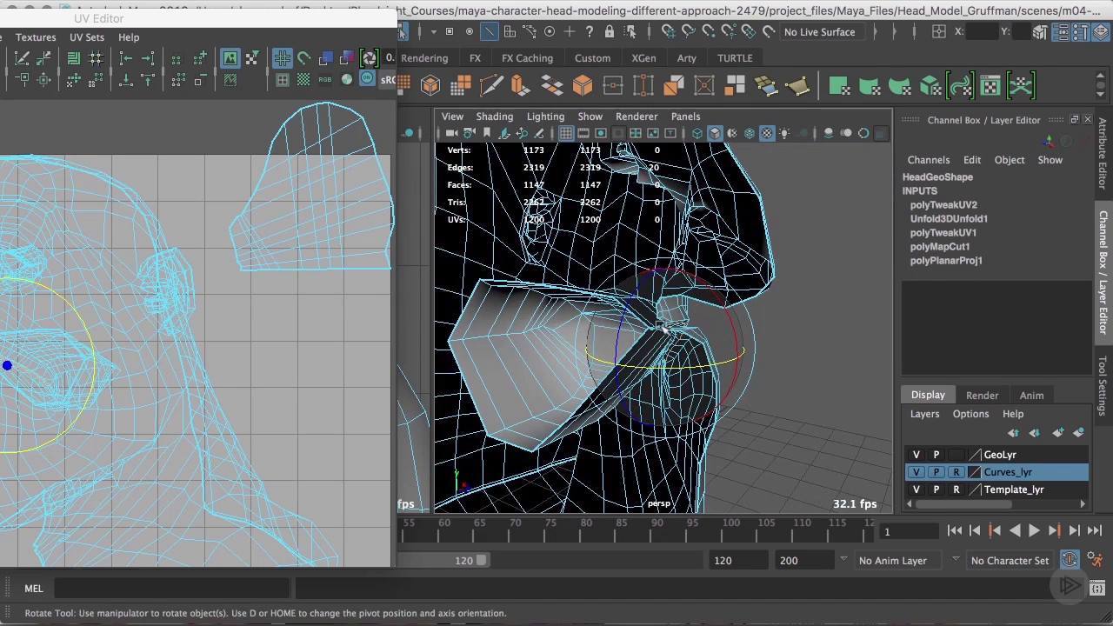
pyautogui.moveTo(335, 19); pyautogui.dragTo(637, 19)
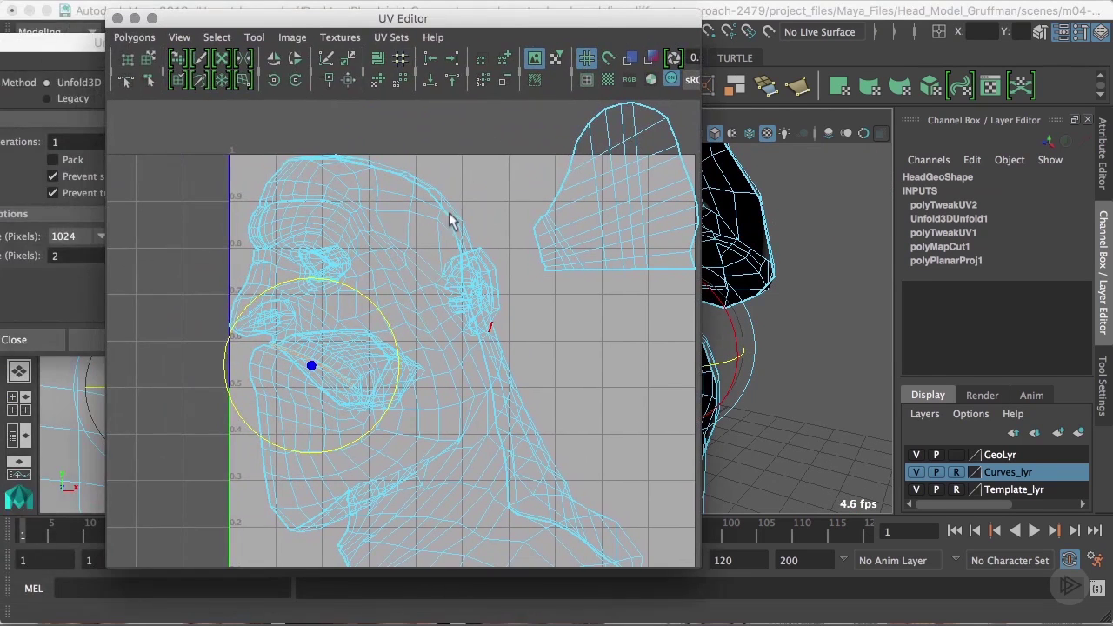
pyautogui.click(328, 59)
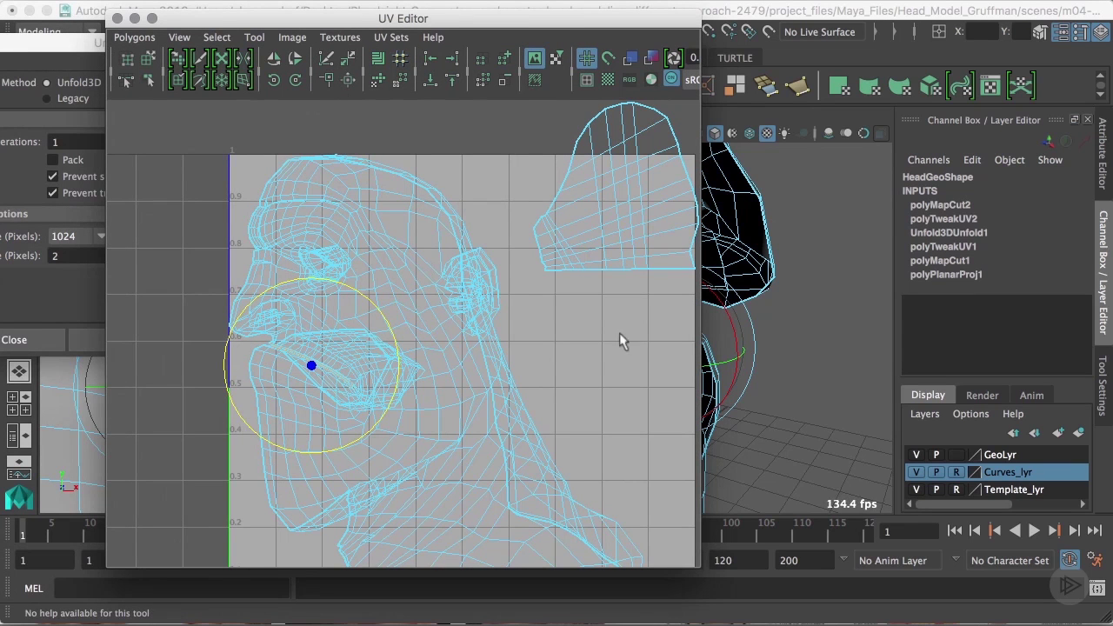
# Select all UVs of the mouth-cavity shell and move it off the face into the empty area outside the 0–1 square.
pyautogui.moveTo(552, 22); pyautogui.dragTo(1069, 85)
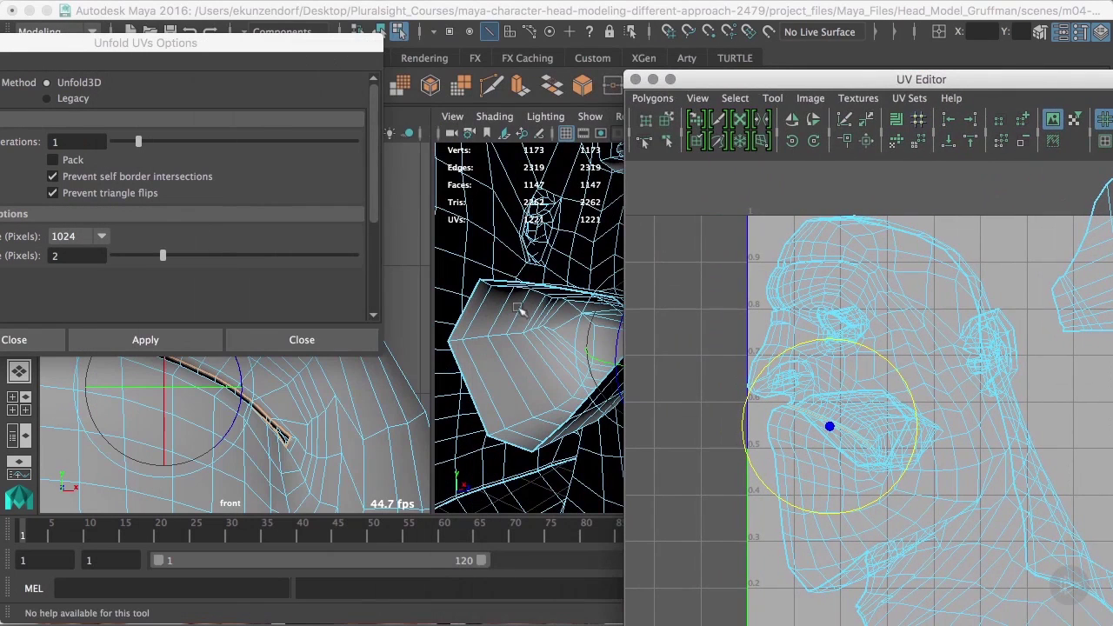
pyautogui.press('space')
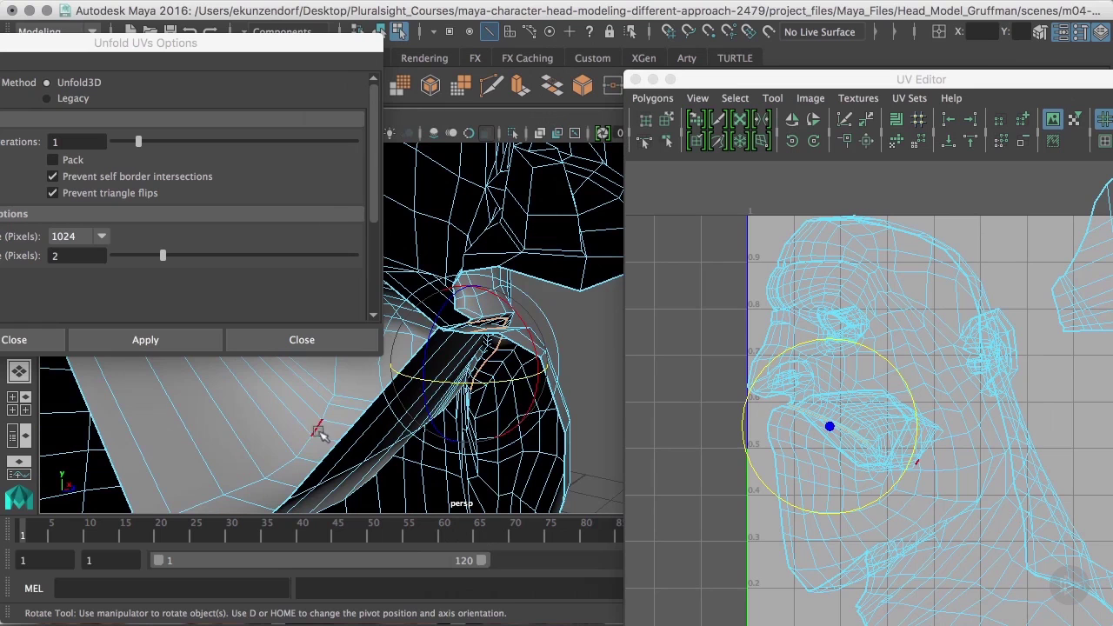
pyautogui.rightClick(315, 434)
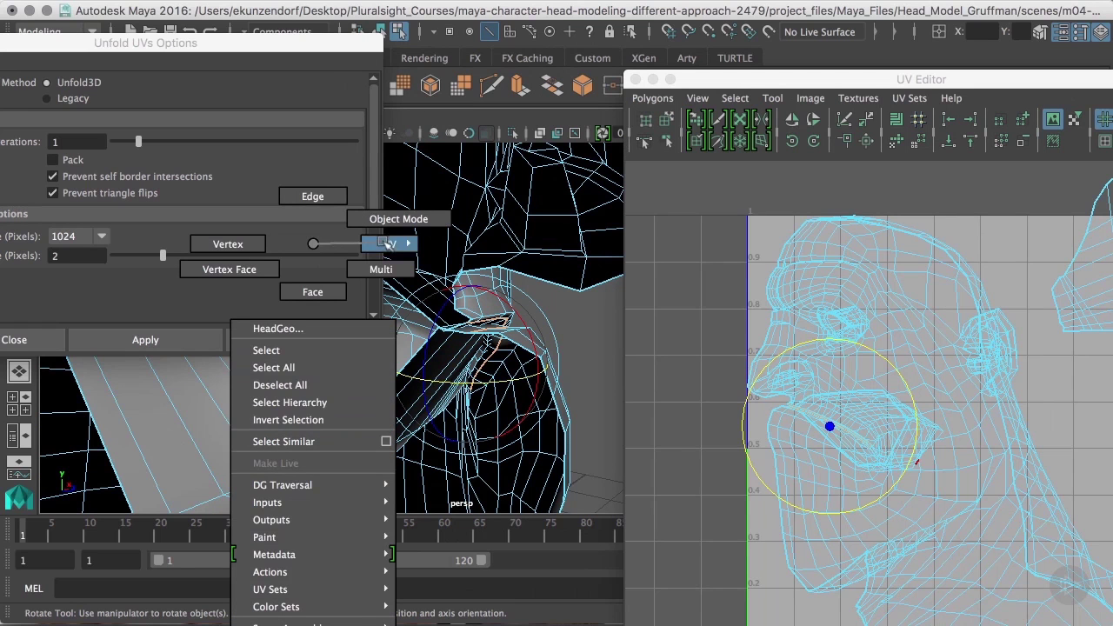
pyautogui.click(454, 242)
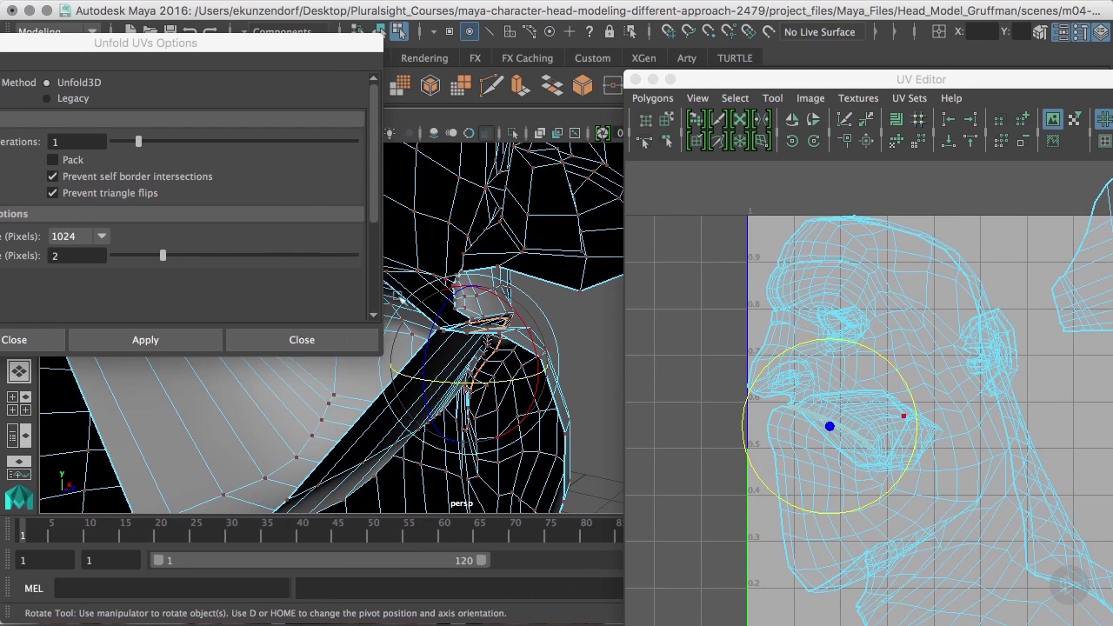
pyautogui.click(266, 477)
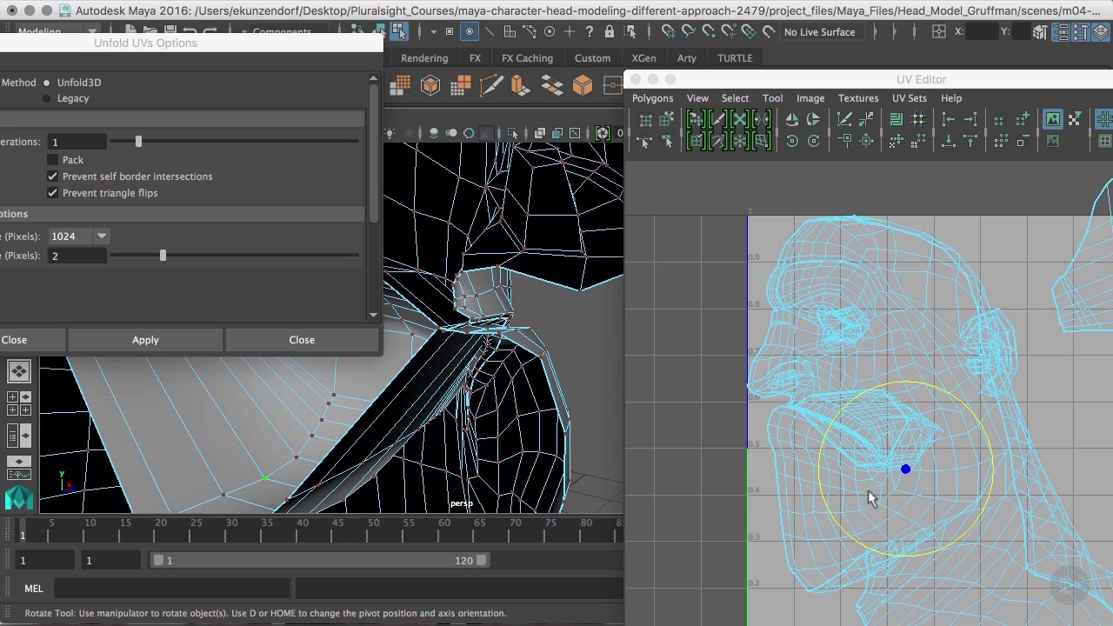
pyautogui.keyDown('ctrl'); pyautogui.moveTo(906, 467); pyautogui.dragTo(959, 427, button='right'); pyautogui.keyUp('ctrl')
pyautogui.press('w')
pyautogui.moveTo(875, 429); pyautogui.dragTo(658, 346)
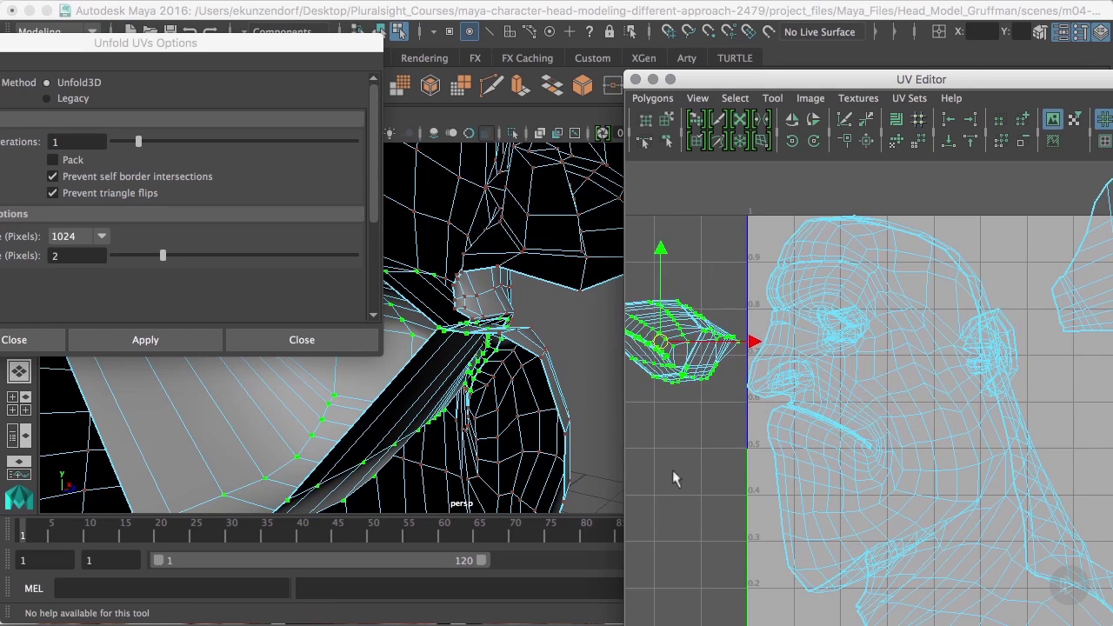
# Unfold the mouth-cavity shell and place it above the upper-left corner of the 0–1 UV square.
pyautogui.click(166, 339)
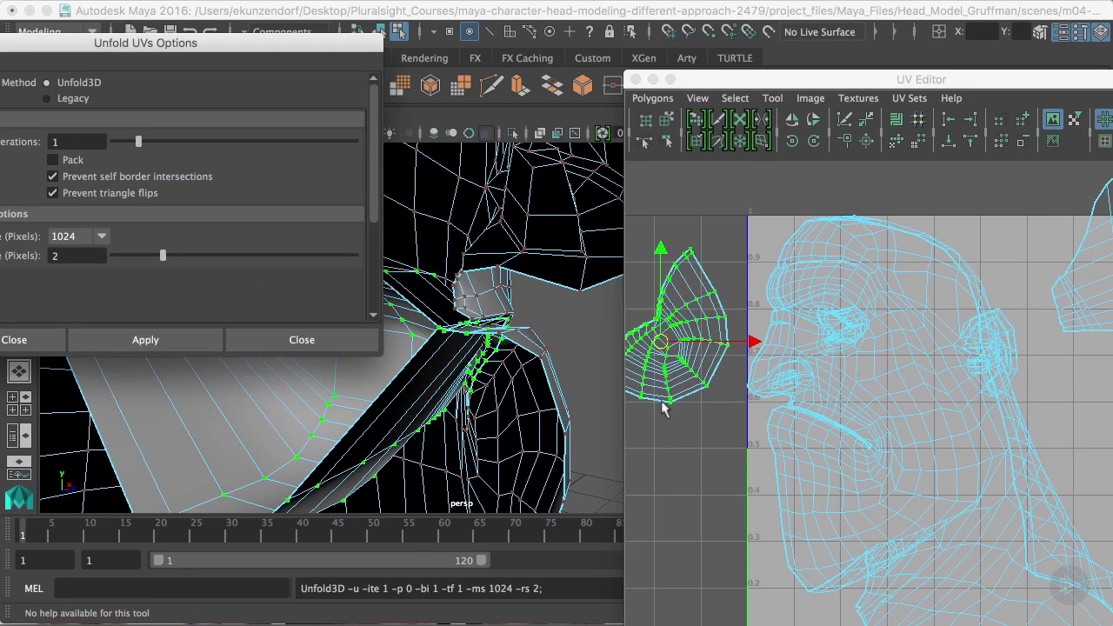
pyautogui.moveTo(662, 345); pyautogui.dragTo(708, 214)
pyautogui.scroll(-1, 765, 400)
pyautogui.scroll(-1, 722, 397)
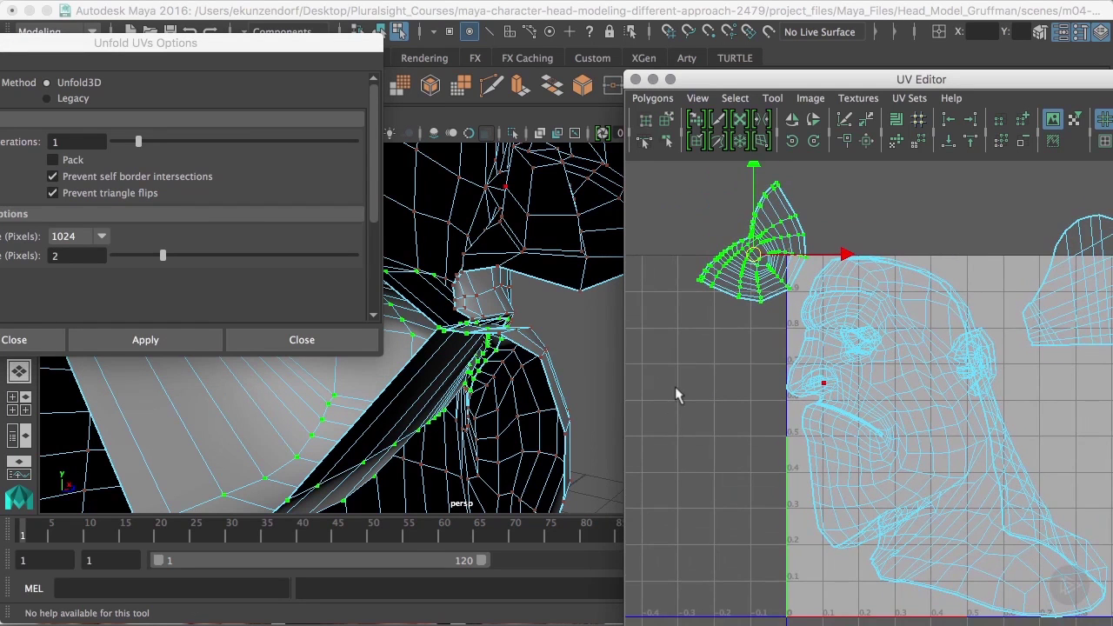
pyautogui.moveTo(753, 254); pyautogui.dragTo(785, 216)
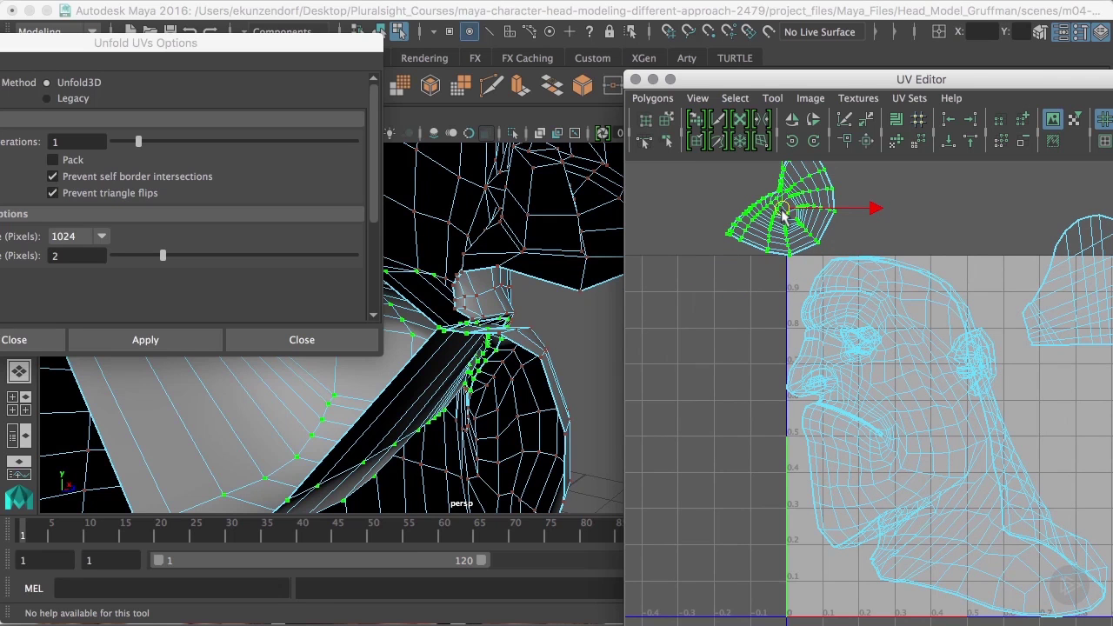
# Select the edge loop around the inner rim of the eye opening and cut the UVs along it.
pyautogui.moveTo(370, 43); pyautogui.dragTo(343, 280)
pyautogui.keyDown('alt'); pyautogui.moveTo(459, 241); pyautogui.dragTo(501, 377, button='middle'); pyautogui.keyUp('alt')
pyautogui.keyDown('alt'); pyautogui.moveTo(488, 313); pyautogui.dragTo(590, 366); pyautogui.keyUp('alt')
pyautogui.moveTo(590, 367); pyautogui.dragTo(588, 205, button='right')
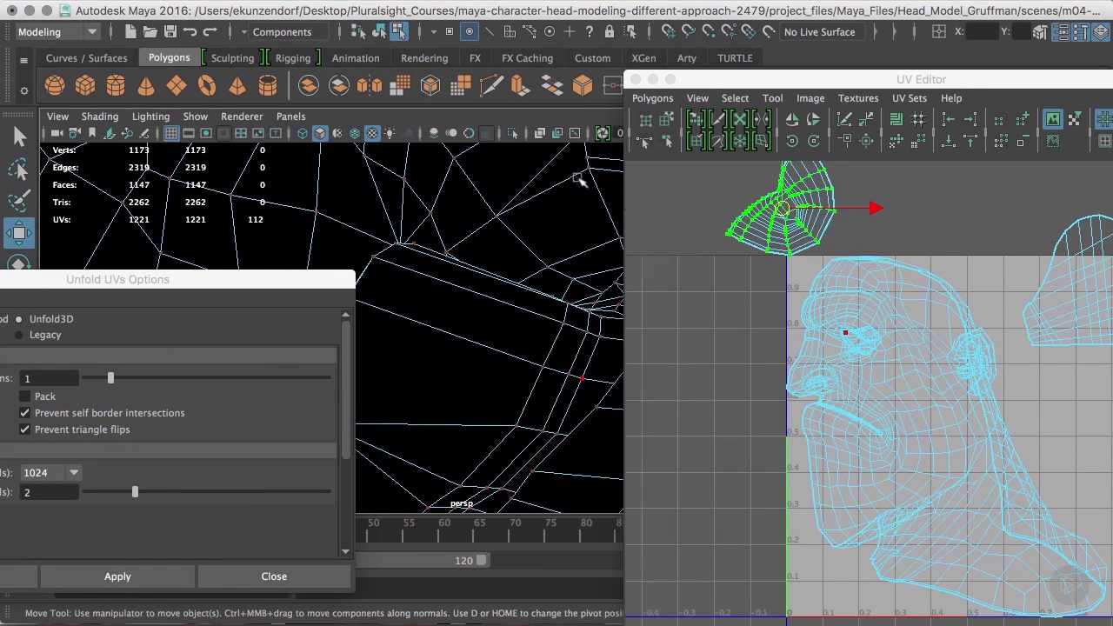
pyautogui.doubleClick(591, 366)
pyautogui.keyDown('alt'); pyautogui.moveTo(589, 372); pyautogui.dragTo(576, 383); pyautogui.keyUp('alt')
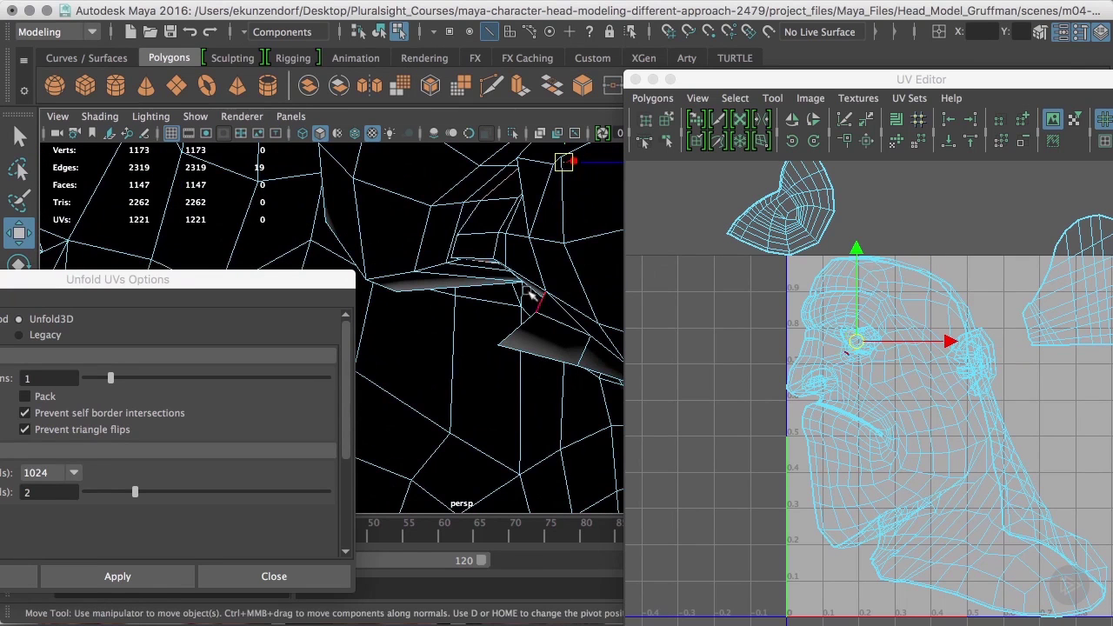
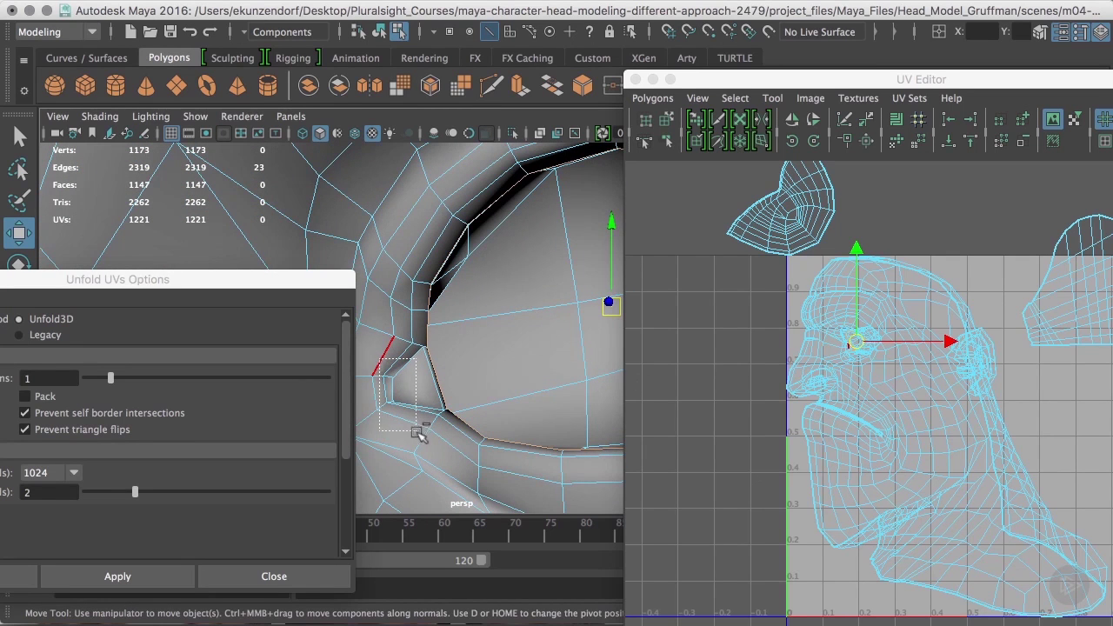
pyautogui.keyDown('alt'); pyautogui.moveTo(536, 363); pyautogui.dragTo(409, 350); pyautogui.keyUp('alt')
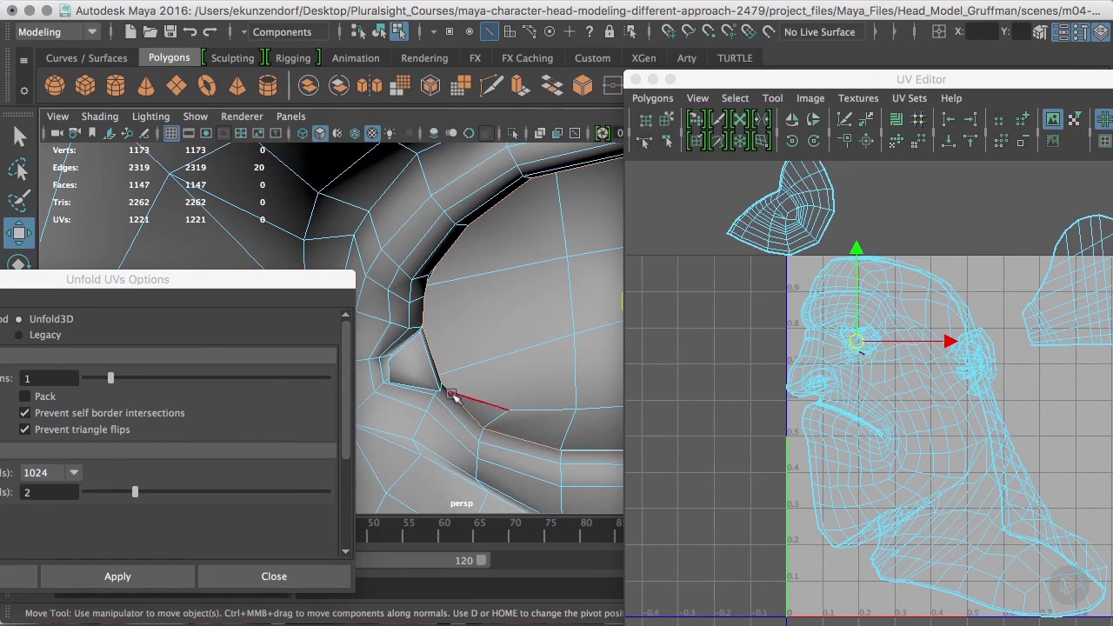
pyautogui.keyDown('alt'); pyautogui.moveTo(452, 342); pyautogui.dragTo(609, 342); pyautogui.keyUp('alt')
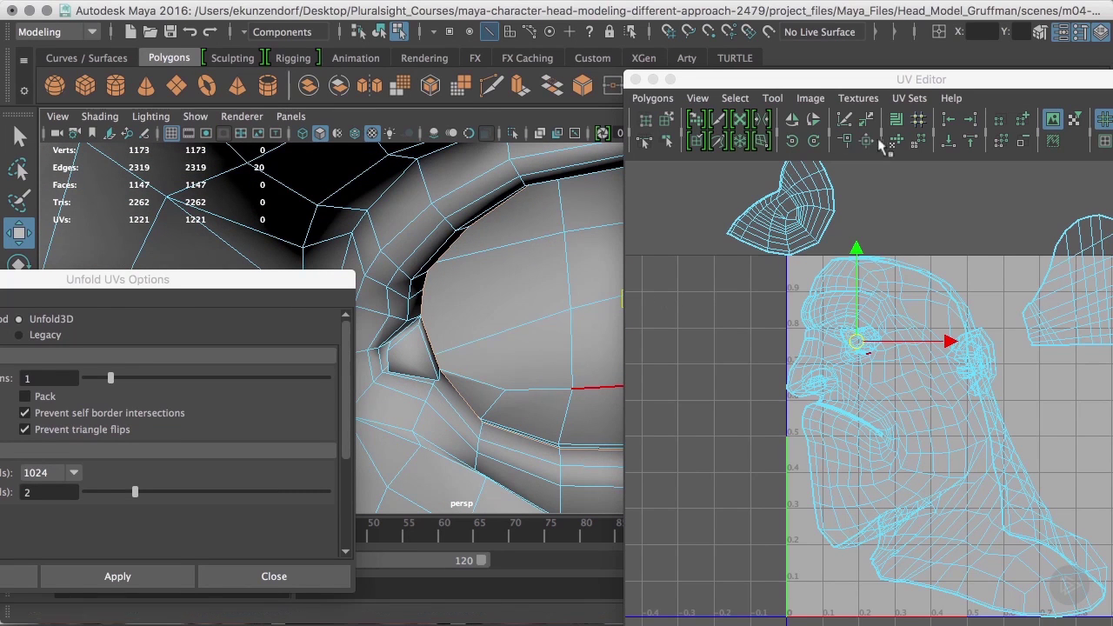
pyautogui.click(843, 120)
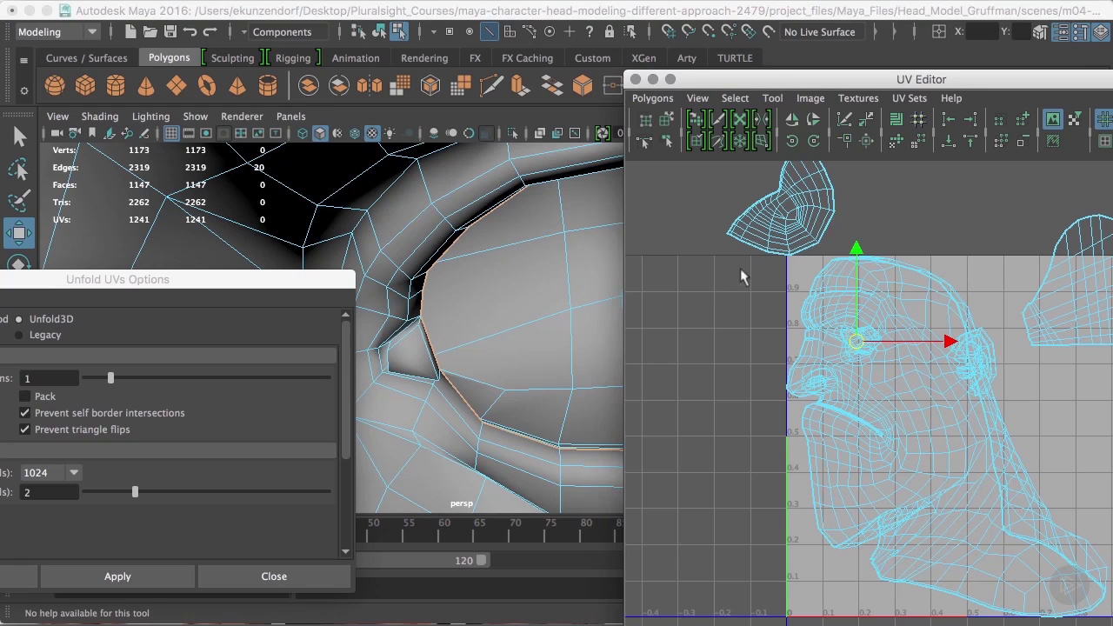
# Select the whole eye-socket UV shell and move it above the head, outside the 0–1 square.
pyautogui.moveTo(512, 340); pyautogui.dragTo(574, 237, button='right')
pyautogui.click(568, 307)
pyautogui.moveTo(578, 317)
pyautogui.mouseDown(button='right')
pyautogui.moveTo(591, 218)
pyautogui.moveTo(733, 241)
pyautogui.moveTo(579, 324)
pyautogui.mouseUp(button='right')
pyautogui.click(572, 311)
pyautogui.keyDown('ctrl'); pyautogui.moveTo(872, 350); pyautogui.dragTo(932, 332, button='right'); pyautogui.keyUp('ctrl')
pyautogui.moveTo(865, 345); pyautogui.dragTo(927, 209)
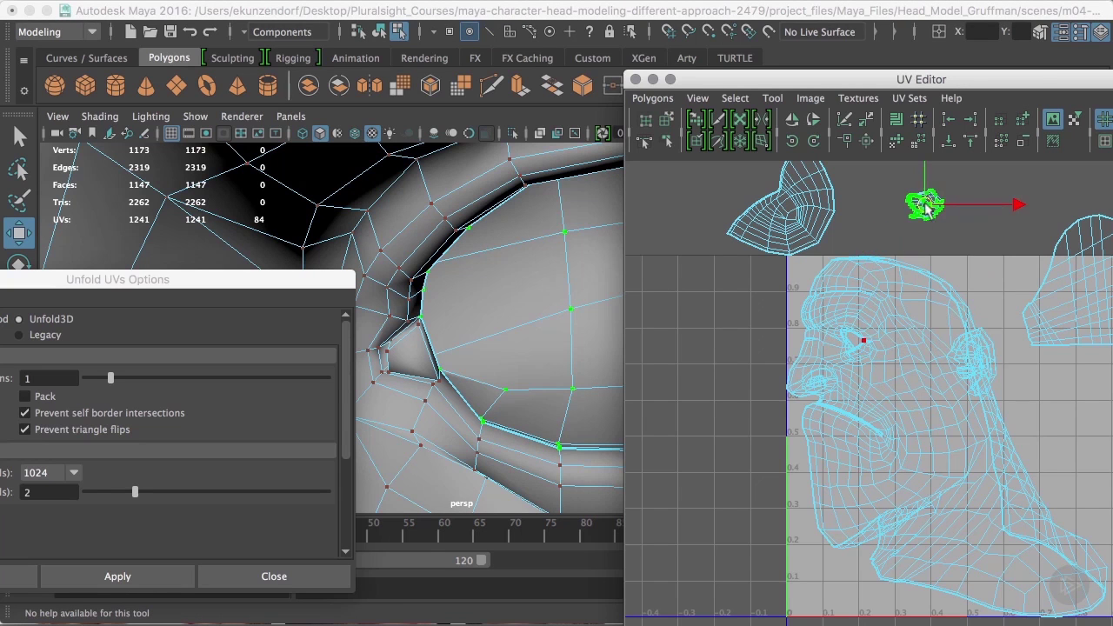
# Select the edge loop running through the back of the eye socket from behind the face surface.
pyautogui.moveTo(799, 87); pyautogui.dragTo(767, 179)
pyautogui.keyDown('alt'); pyautogui.moveTo(488, 310); pyautogui.dragTo(752, 290); pyautogui.keyUp('alt')
pyautogui.keyDown('alt'); pyautogui.moveTo(575, 320); pyautogui.dragTo(266, 306, button='right'); pyautogui.keyUp('alt')
pyautogui.keyDown('alt'); pyautogui.moveTo(444, 310); pyautogui.dragTo(575, 280, button='middle'); pyautogui.keyUp('alt')
pyautogui.keyDown('alt'); pyautogui.moveTo(532, 305); pyautogui.dragTo(494, 305); pyautogui.keyUp('alt')
pyautogui.moveTo(525, 289); pyautogui.dragTo(519, 217, button='right')
pyautogui.doubleClick(515, 282)
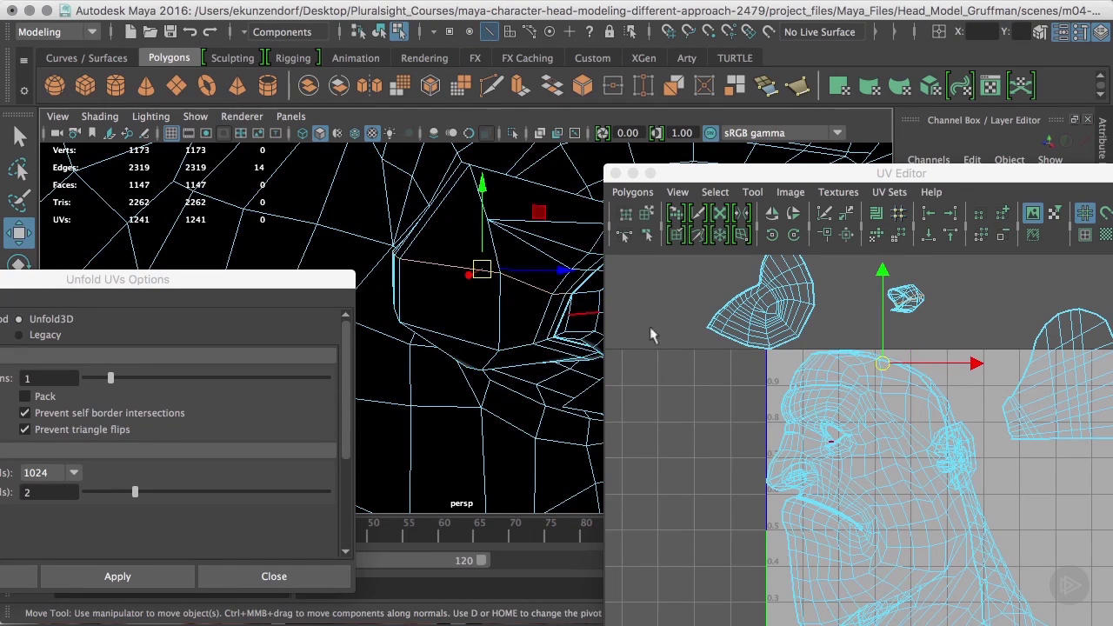
# Reduce the selection to the four edges at the back of the eye socket and cut the UVs along them.
pyautogui.keyDown('alt'); pyautogui.moveTo(468, 273); pyautogui.dragTo(504, 302); pyautogui.keyUp('alt')
pyautogui.keyDown('alt'); pyautogui.moveTo(871, 329); pyautogui.dragTo(993, 340, button='right'); pyautogui.keyUp('alt')
pyautogui.keyDown('alt'); pyautogui.moveTo(931, 328); pyautogui.dragTo(1021, 422, button='middle'); pyautogui.keyUp('alt')
pyautogui.keyDown('alt'); pyautogui.moveTo(557, 368); pyautogui.dragTo(584, 319); pyautogui.keyUp('alt')
pyautogui.keyDown('alt'); pyautogui.moveTo(400, 331); pyautogui.dragTo(522, 356); pyautogui.keyUp('alt')
pyautogui.moveTo(435, 374)
pyautogui.keyDown('alt'); pyautogui.mouseDown()
pyautogui.moveTo(395, 384)
pyautogui.moveTo(426, 365)
pyautogui.mouseUp(); pyautogui.keyUp('alt')
pyautogui.keyDown('ctrl'); pyautogui.moveTo(411, 311); pyautogui.dragTo(421, 365); pyautogui.keyUp('ctrl')
pyautogui.click(829, 214)
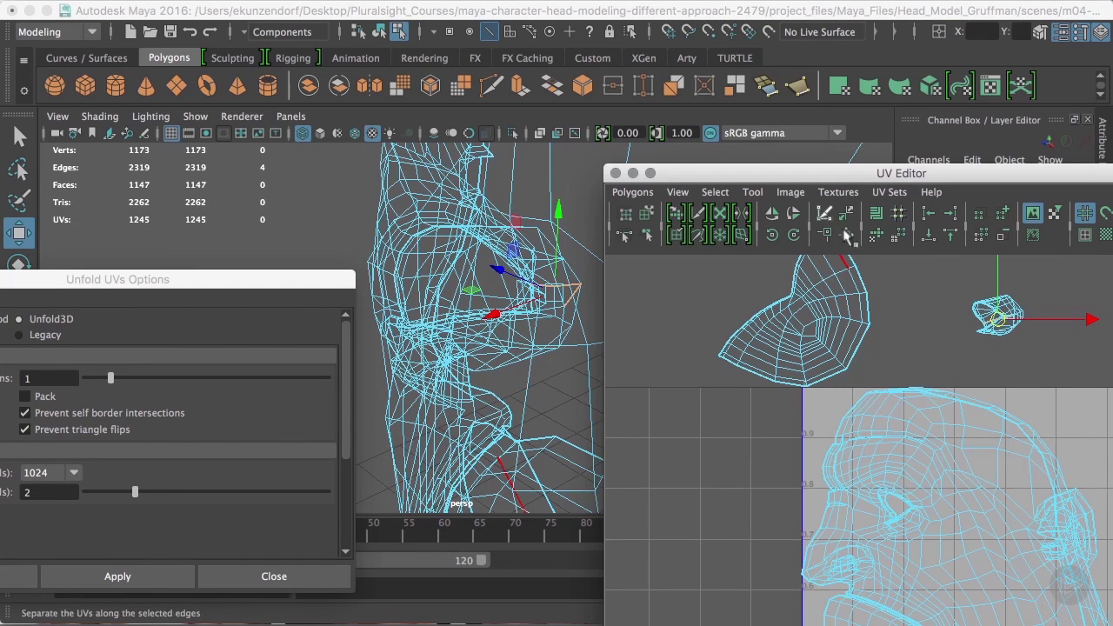
# Unfold the eye-socket shell and move it closer to the mouth-cavity shell.
pyautogui.moveTo(1001, 324); pyautogui.dragTo(950, 290, button='right')
pyautogui.moveTo(1054, 375); pyautogui.dragTo(1054, 376)
pyautogui.click(118, 576)
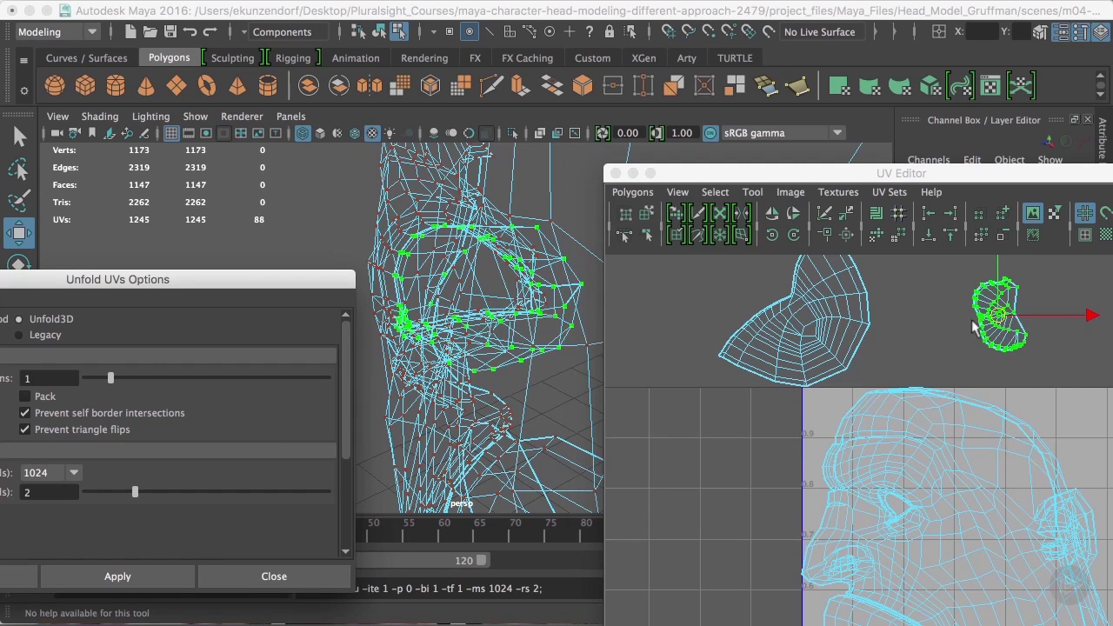
pyautogui.moveTo(992, 314); pyautogui.dragTo(915, 305)
pyautogui.keyDown('alt'); pyautogui.moveTo(891, 308); pyautogui.dragTo(1102, 332, button='right'); pyautogui.keyUp('alt')
pyautogui.keyDown('alt'); pyautogui.moveTo(939, 339); pyautogui.dragTo(750, 471, button='middle'); pyautogui.keyUp('alt')
pyautogui.keyDown('alt'); pyautogui.moveTo(749, 470); pyautogui.dragTo(1042, 491, button='right'); pyautogui.keyUp('alt')
pyautogui.moveTo(869, 180); pyautogui.dragTo(651, 15)
pyautogui.keyDown('alt'); pyautogui.moveTo(609, 169); pyautogui.dragTo(784, 317, button='middle'); pyautogui.keyUp('alt')
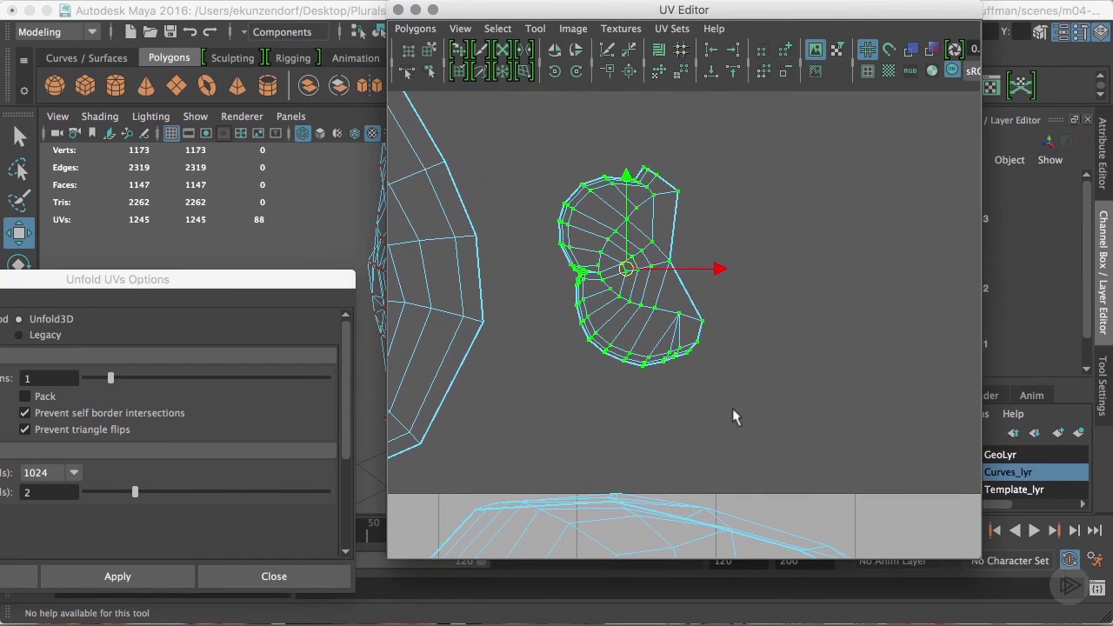
pyautogui.moveTo(589, 11); pyautogui.dragTo(803, 22)
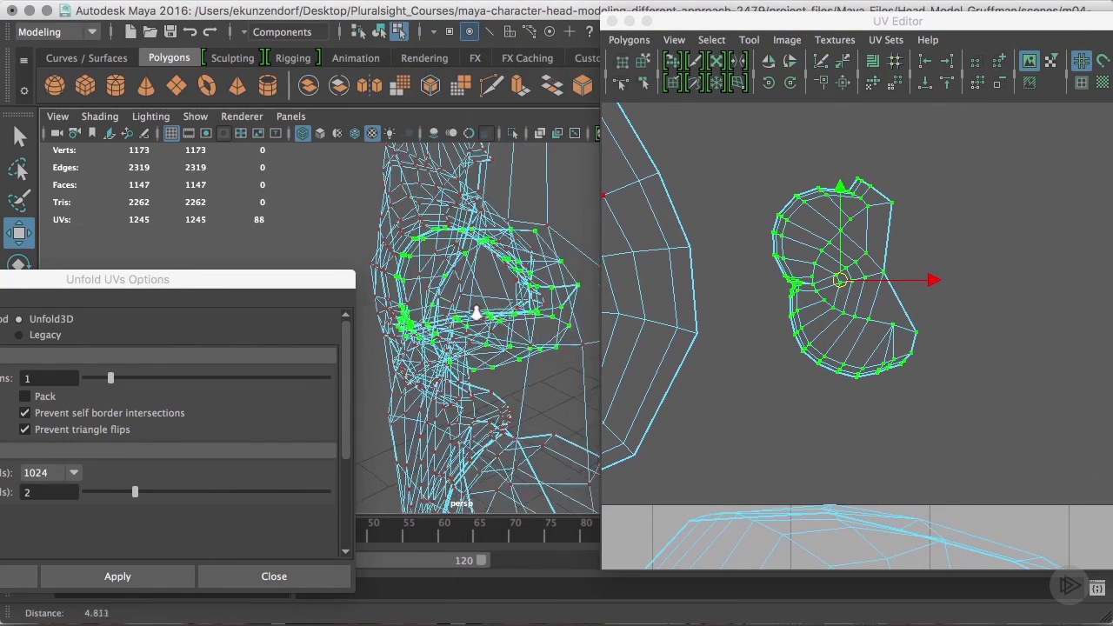
# Return the head to shaded display and select an edge loop inside the nostril.
pyautogui.scroll(-1, 105, 254)
pyautogui.moveTo(231, 283); pyautogui.dragTo(120, 197)
pyautogui.scroll(-3, 491, 352)
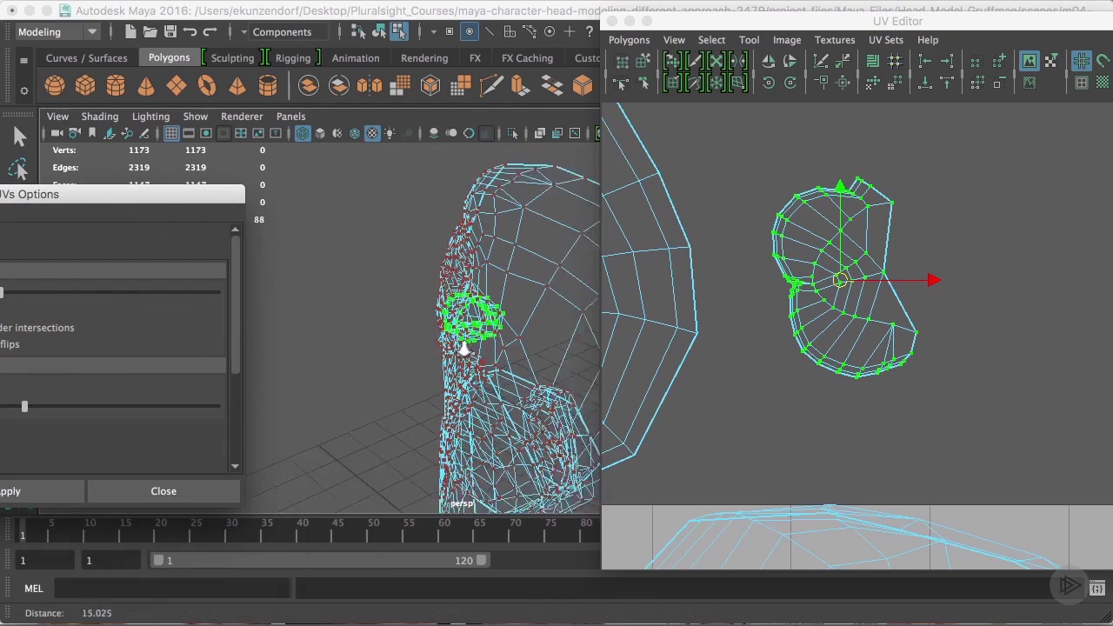
pyautogui.keyDown('alt'); pyautogui.moveTo(544, 367); pyautogui.dragTo(608, 305); pyautogui.keyUp('alt')
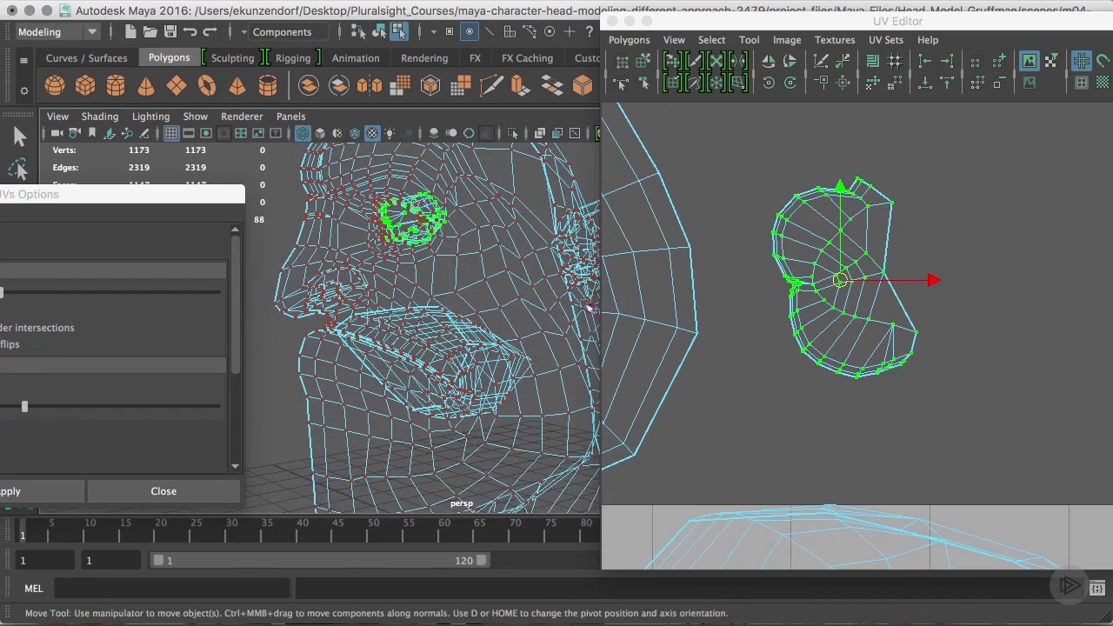
pyautogui.keyDown('alt'); pyautogui.moveTo(704, 318); pyautogui.dragTo(655, 324, button='right'); pyautogui.keyUp('alt')
pyautogui.moveTo(336, 339)
pyautogui.keyDown('alt'); pyautogui.mouseDown()
pyautogui.moveTo(498, 353)
pyautogui.moveTo(497, 362)
pyautogui.mouseUp(); pyautogui.keyUp('alt')
pyautogui.press('5')
pyautogui.keyDown('alt'); pyautogui.moveTo(497, 363); pyautogui.dragTo(374, 358, button='middle'); pyautogui.keyUp('alt')
pyautogui.keyDown('alt'); pyautogui.moveTo(374, 359); pyautogui.dragTo(658, 413, button='right'); pyautogui.keyUp('alt')
pyautogui.keyDown('alt'); pyautogui.moveTo(369, 433); pyautogui.dragTo(421, 426); pyautogui.keyUp('alt')
pyautogui.moveTo(508, 418); pyautogui.dragTo(508, 198, button='right')
pyautogui.click(531, 421)
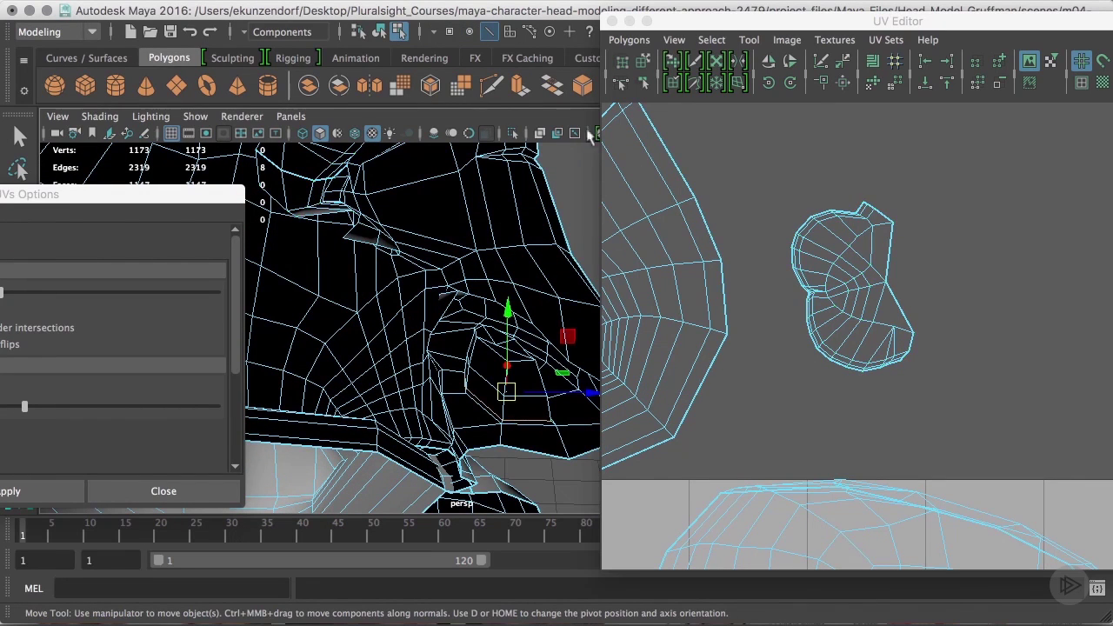
# Cut the UVs along the nostril edge loop, then select the nostril's UV shell and move it above the head shell.
pyautogui.click(492, 87)
pyautogui.moveTo(511, 403); pyautogui.dragTo(598, 245, button='right')
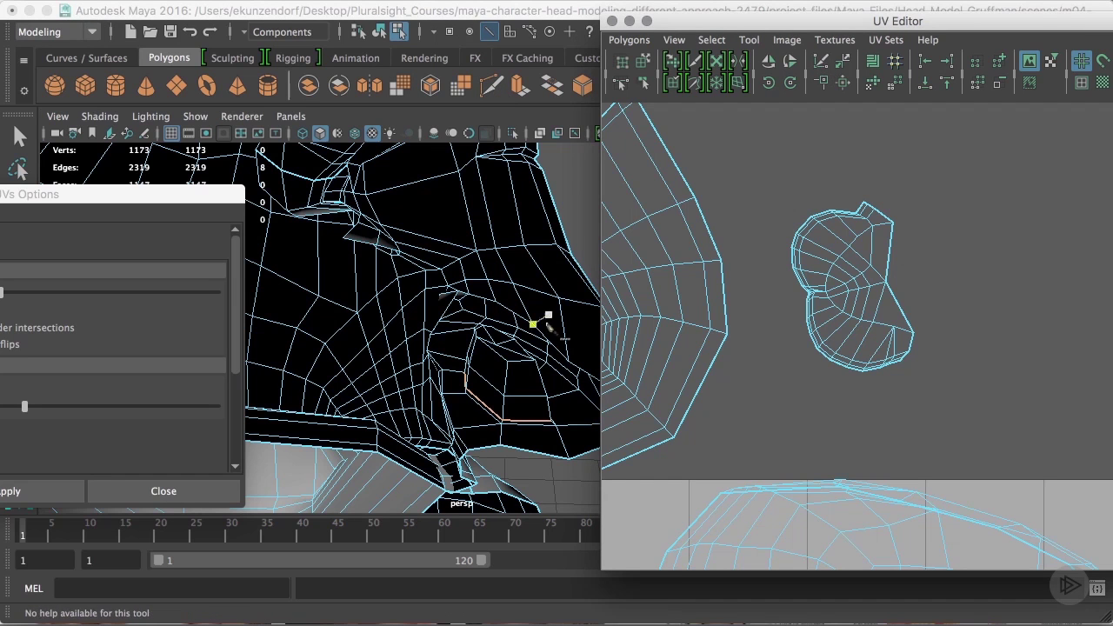
pyautogui.press('q')
pyautogui.moveTo(517, 381); pyautogui.dragTo(641, 247, button='right')
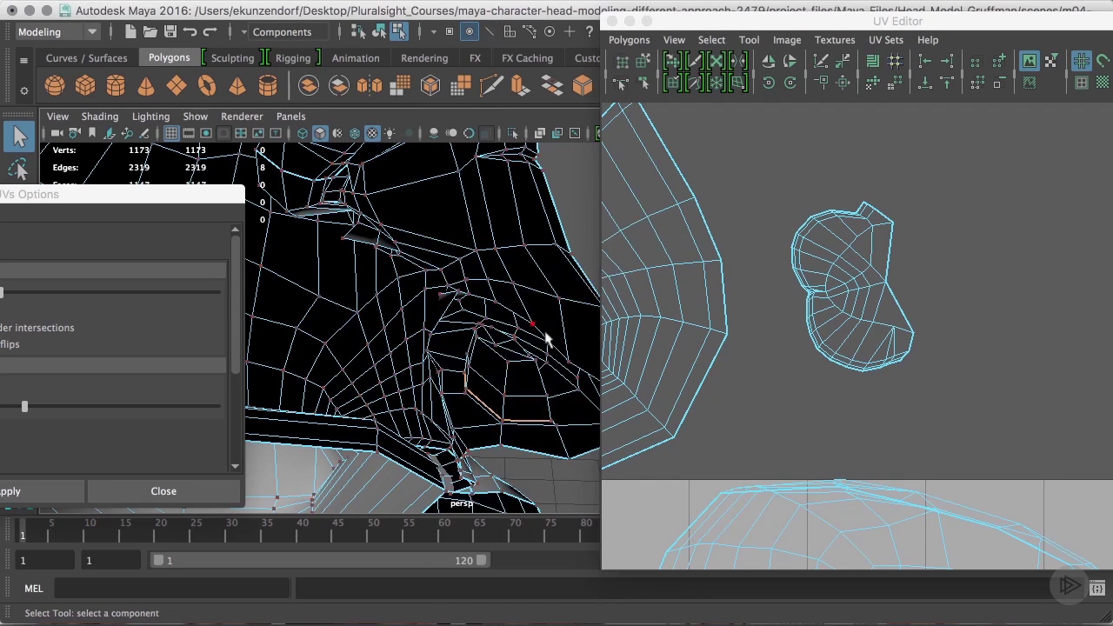
pyautogui.keyDown('ctrl'); pyautogui.rightClick(522, 382); pyautogui.keyUp('ctrl')
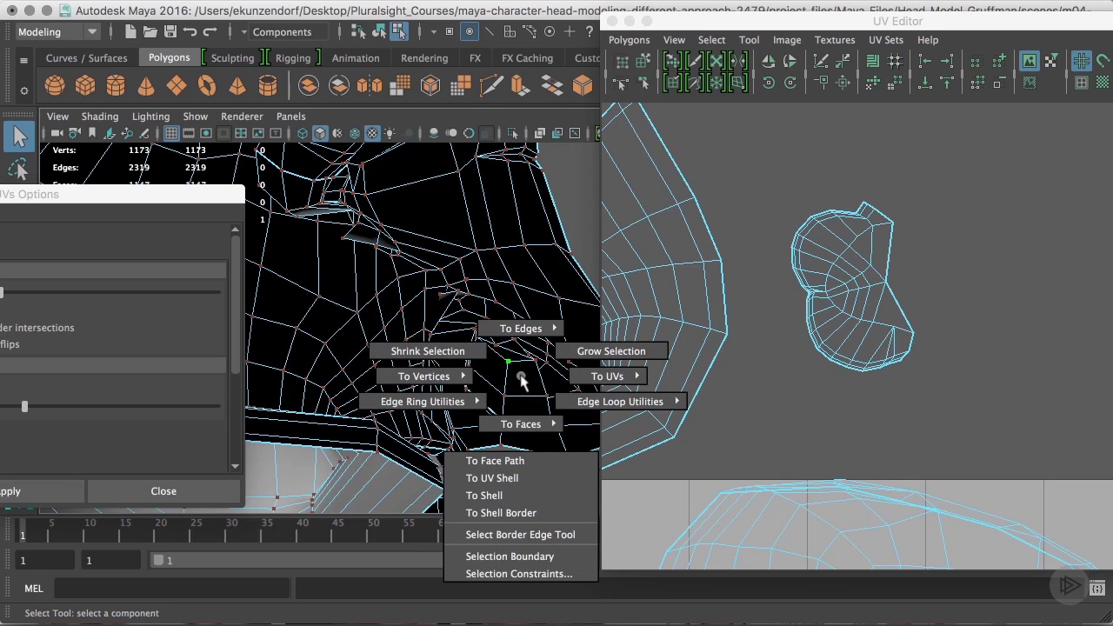
pyautogui.keyDown('ctrl'); pyautogui.rightClick(828, 348); pyautogui.keyUp('ctrl')
pyautogui.keyDown('ctrl'); pyautogui.moveTo(831, 349); pyautogui.dragTo(887, 325, button='right'); pyautogui.keyUp('ctrl')
pyautogui.keyDown('alt'); pyautogui.moveTo(973, 366); pyautogui.dragTo(959, 427, button='right'); pyautogui.keyUp('alt')
pyautogui.keyDown('alt'); pyautogui.moveTo(959, 427); pyautogui.dragTo(949, 151, button='middle'); pyautogui.keyUp('alt')
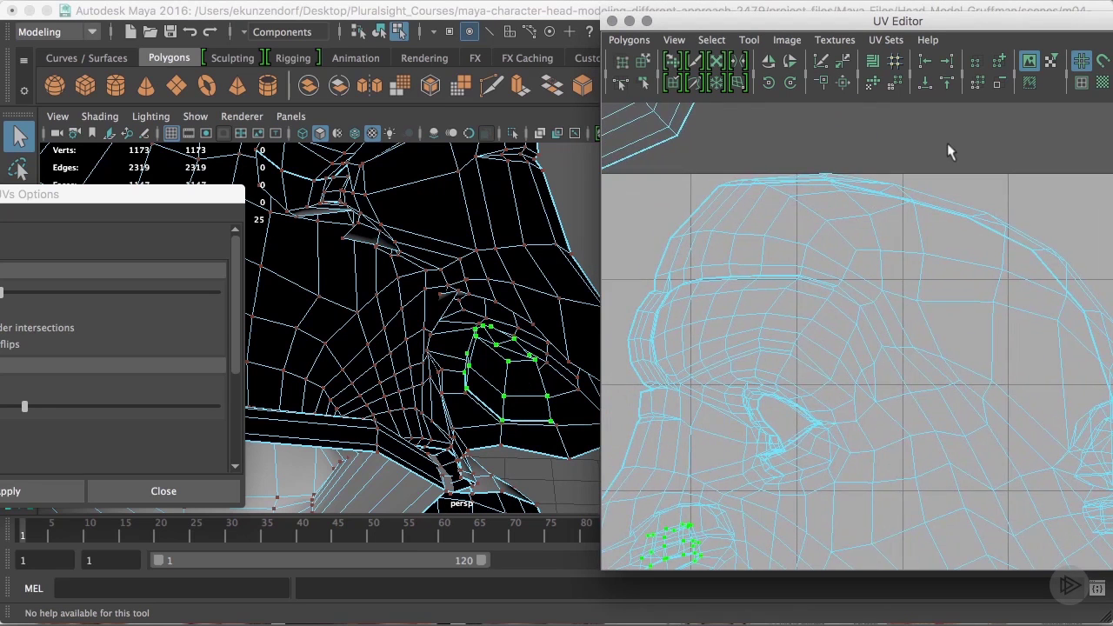
pyautogui.moveTo(670, 555); pyautogui.dragTo(976, 122)
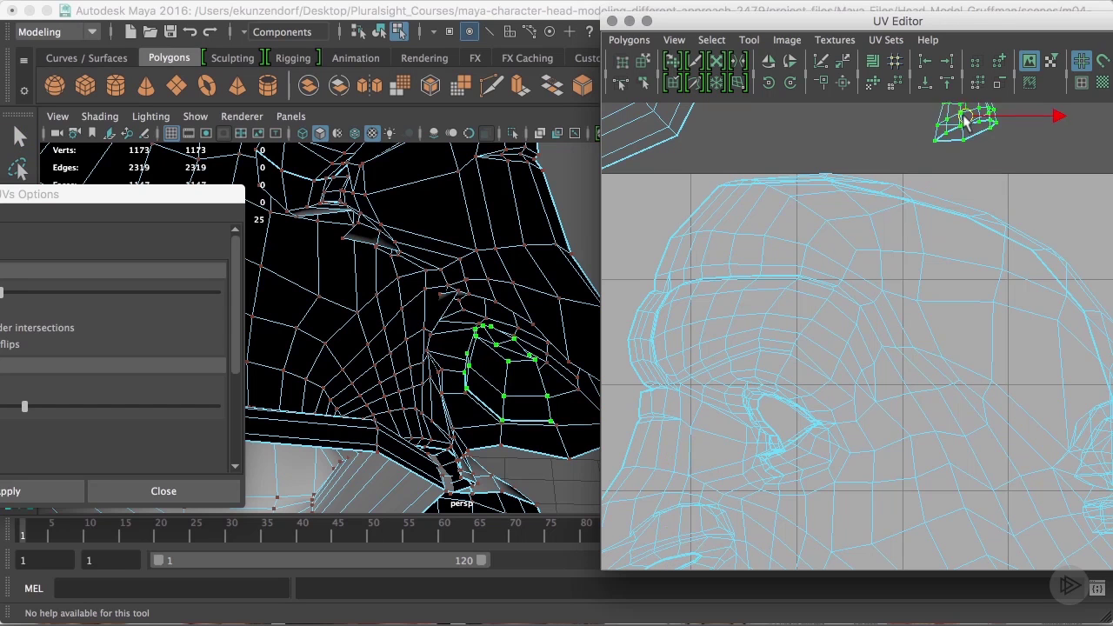
# Unfold the nostril shell and place it beside the eye-socket shell.
pyautogui.keyDown('alt'); pyautogui.moveTo(952, 178); pyautogui.dragTo(791, 317, button='middle'); pyautogui.keyUp('alt')
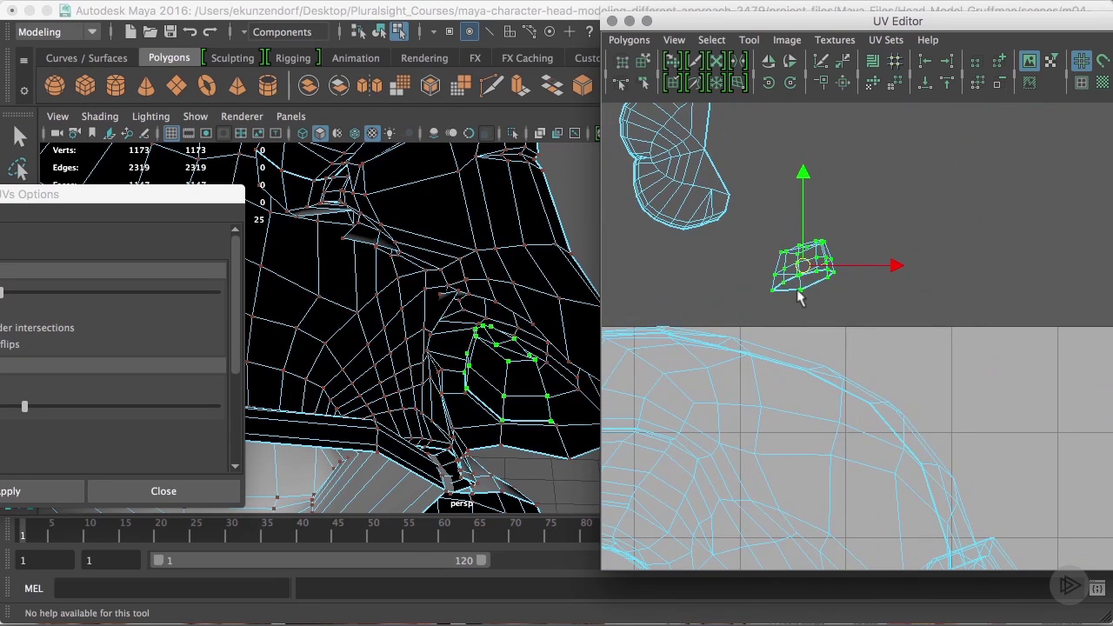
pyautogui.click(70, 492)
pyautogui.moveTo(808, 270); pyautogui.dragTo(812, 168)
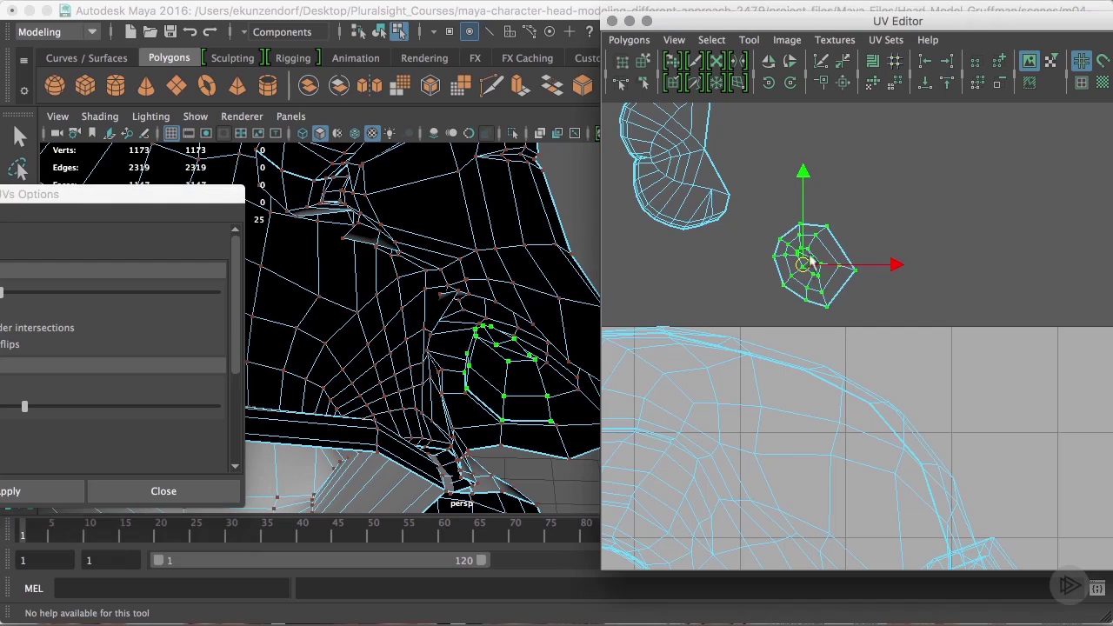
pyautogui.keyDown('alt'); pyautogui.moveTo(812, 169); pyautogui.dragTo(671, 293, button='right'); pyautogui.keyUp('alt')
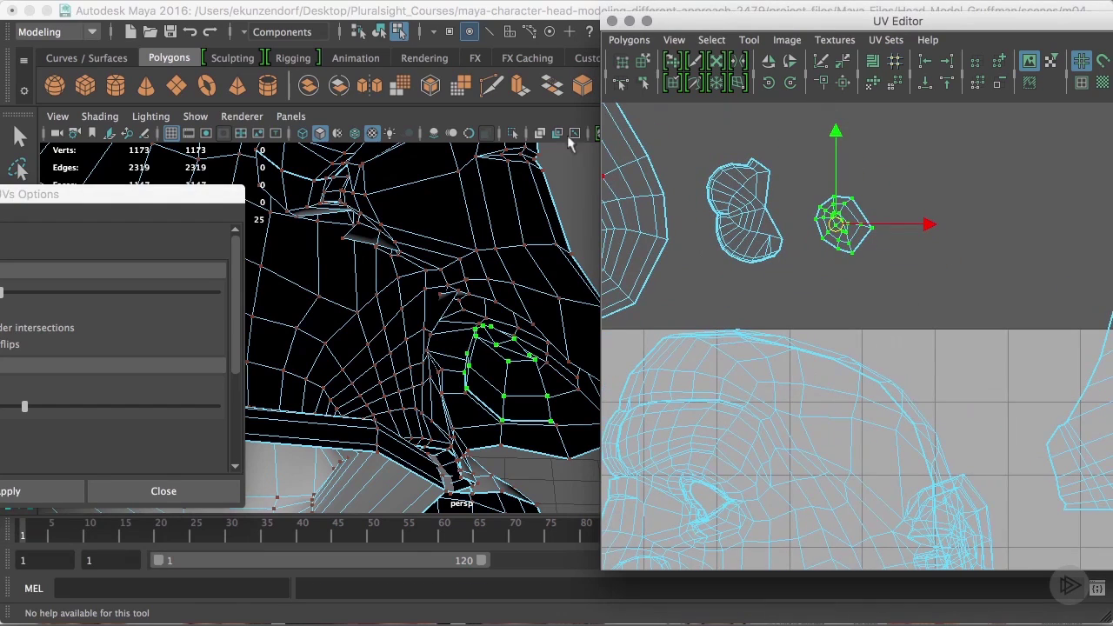
# Start an edge selection along the front base of the ear, where it joins the head.
pyautogui.keyDown('alt'); pyautogui.moveTo(470, 261); pyautogui.dragTo(626, 358); pyautogui.keyUp('alt')
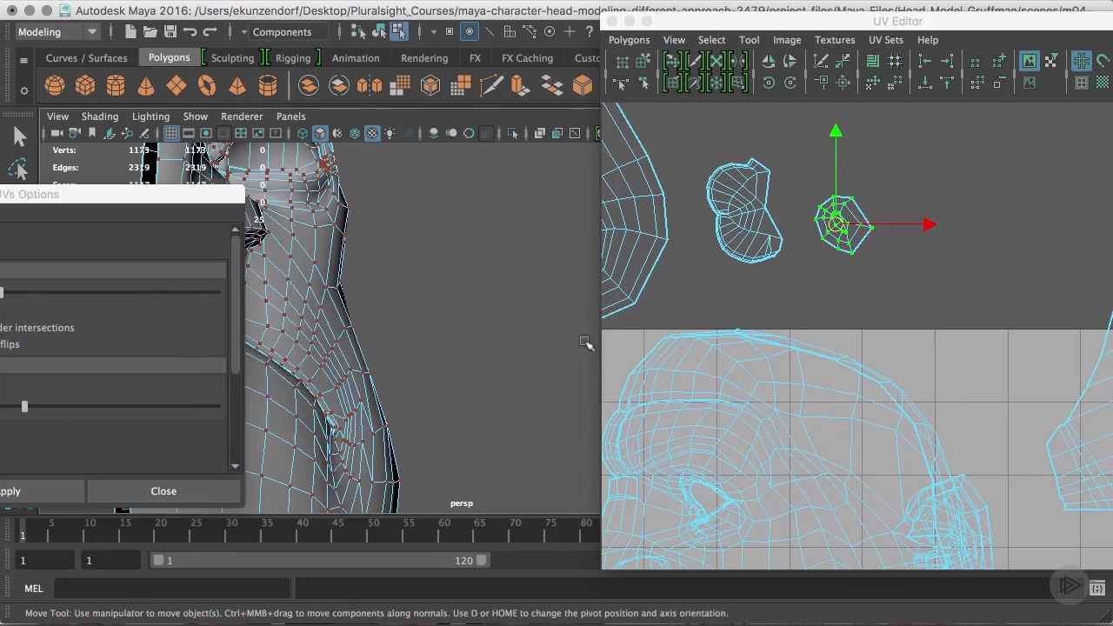
pyautogui.keyDown('alt'); pyautogui.moveTo(554, 352); pyautogui.dragTo(373, 374); pyautogui.keyUp('alt')
pyautogui.keyDown('alt'); pyautogui.moveTo(492, 353); pyautogui.dragTo(189, 497, button='middle'); pyautogui.keyUp('alt')
pyautogui.keyDown('alt'); pyautogui.moveTo(328, 405); pyautogui.dragTo(554, 444, button='right'); pyautogui.keyUp('alt')
pyautogui.keyDown('alt'); pyautogui.moveTo(502, 440); pyautogui.dragTo(413, 443); pyautogui.keyUp('alt')
pyautogui.keyDown('alt'); pyautogui.moveTo(507, 412); pyautogui.dragTo(43, 391, button='middle'); pyautogui.keyUp('alt')
pyautogui.keyDown('alt'); pyautogui.moveTo(43, 392); pyautogui.dragTo(200, 386, button='right'); pyautogui.keyUp('alt')
pyautogui.moveTo(529, 244); pyautogui.dragTo(527, 194, button='right')
pyautogui.click(507, 311)
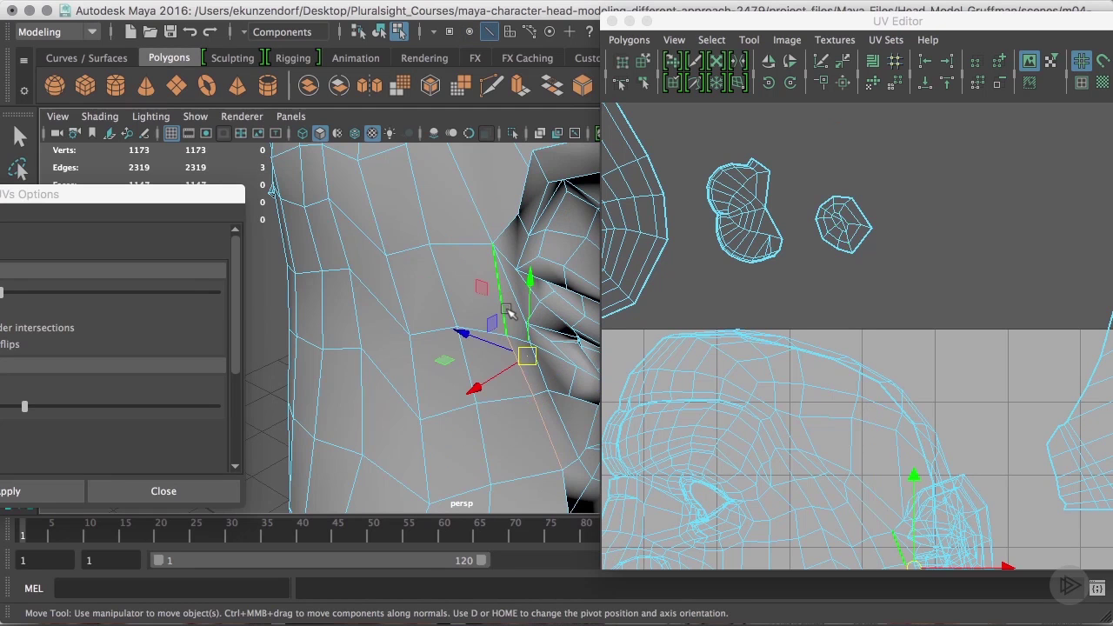
# Add the remaining edges around the back and underside of the ear base to complete the ring.
pyautogui.keyDown('alt'); pyautogui.moveTo(549, 375); pyautogui.dragTo(497, 368); pyautogui.keyUp('alt')
pyautogui.keyDown('alt'); pyautogui.moveTo(497, 368); pyautogui.dragTo(106, 348, button='middle'); pyautogui.keyUp('alt')
pyautogui.keyDown('alt'); pyautogui.moveTo(283, 337); pyautogui.dragTo(287, 423); pyautogui.keyUp('alt')
pyautogui.keyDown('alt'); pyautogui.moveTo(381, 304); pyautogui.dragTo(400, 528, button='middle'); pyautogui.keyUp('alt')
pyautogui.keyDown('alt'); pyautogui.moveTo(398, 530); pyautogui.dragTo(452, 514); pyautogui.keyUp('alt')
pyautogui.keyDown('alt'); pyautogui.moveTo(480, 357); pyautogui.dragTo(346, 359); pyautogui.keyUp('alt')
pyautogui.keyDown('shift'); pyautogui.click(348, 301); pyautogui.keyUp('shift')
pyautogui.keyDown('shift'); pyautogui.click(348, 361); pyautogui.keyUp('shift')
pyautogui.keyDown('alt'); pyautogui.moveTo(376, 447); pyautogui.dragTo(385, 383); pyautogui.keyUp('alt')
pyautogui.keyDown('shift'); pyautogui.click(362, 400); pyautogui.keyUp('shift')
pyautogui.keyDown('alt'); pyautogui.moveTo(414, 455); pyautogui.dragTo(467, 316); pyautogui.keyUp('alt')
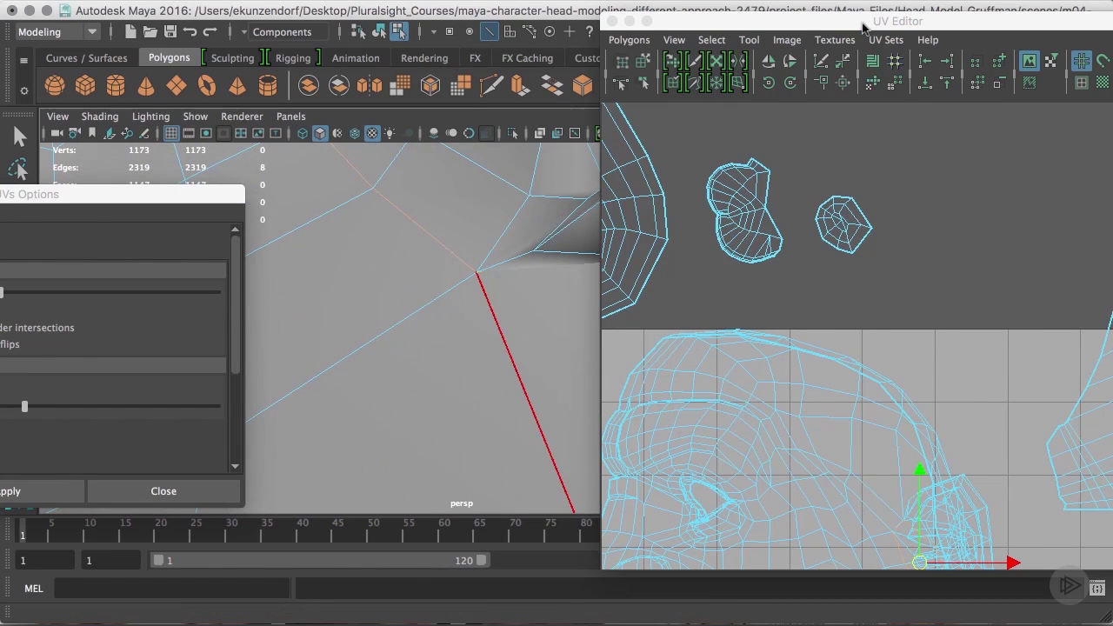
# Cut the UVs around the ear base and move the ear shell off the head to just below the neck-cap shell.
pyautogui.moveTo(864, 28); pyautogui.dragTo(596, 17)
pyautogui.scroll(3, 557, 190)
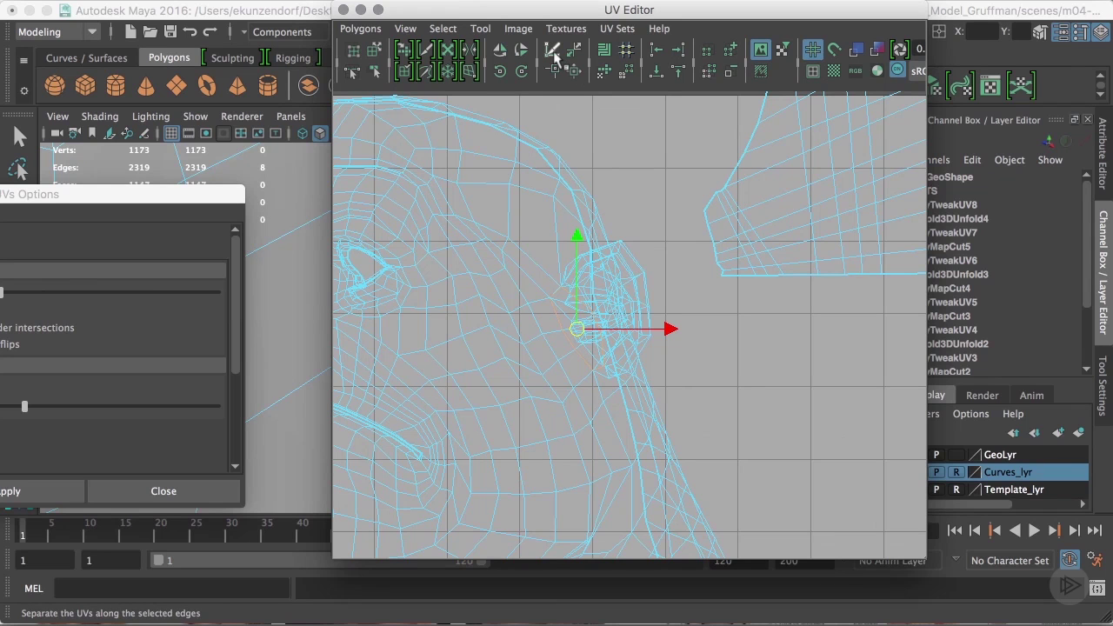
pyautogui.click(554, 52)
pyautogui.moveTo(623, 281); pyautogui.dragTo(710, 277, button='right')
pyautogui.click(632, 282)
pyautogui.moveTo(602, 313); pyautogui.dragTo(777, 390)
pyautogui.keyDown('alt'); pyautogui.moveTo(789, 405); pyautogui.dragTo(768, 410, button='right'); pyautogui.keyUp('alt')
pyautogui.keyDown('alt'); pyautogui.moveTo(768, 409); pyautogui.dragTo(764, 426, button='middle'); pyautogui.keyUp('alt')
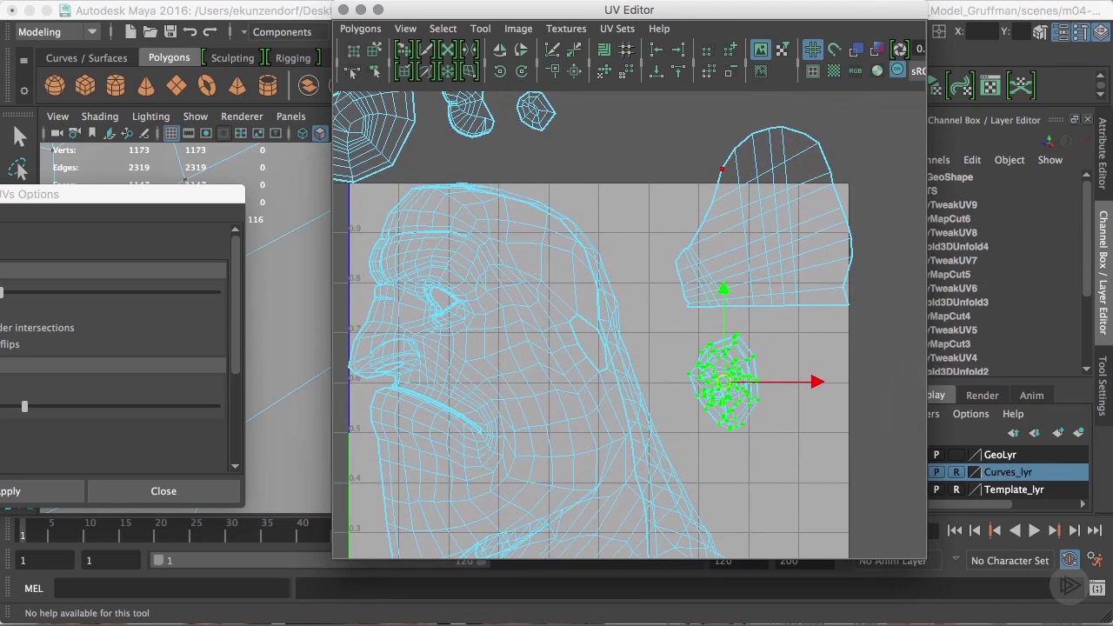
# Select a chain of six edges on the ear as the seam for opening up its shell.
pyautogui.moveTo(657, 10); pyautogui.dragTo(818, 355)
pyautogui.keyDown('alt'); pyautogui.moveTo(721, 236); pyautogui.dragTo(411, 209, button='right'); pyautogui.keyUp('alt')
pyautogui.scroll(-4, 412, 209)
pyautogui.moveTo(551, 245); pyautogui.dragTo(555, 276, button='right')
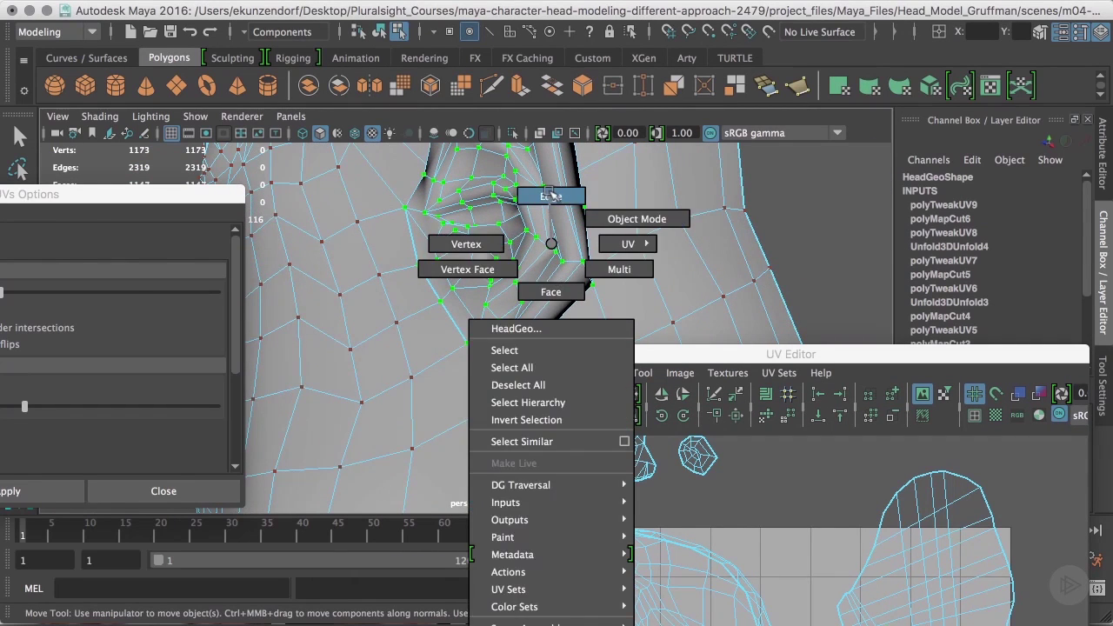
pyautogui.moveTo(552, 195); pyautogui.dragTo(552, 196, button='right')
pyautogui.click(563, 285)
pyautogui.keyDown('alt'); pyautogui.moveTo(557, 272); pyautogui.dragTo(588, 315); pyautogui.keyUp('alt')
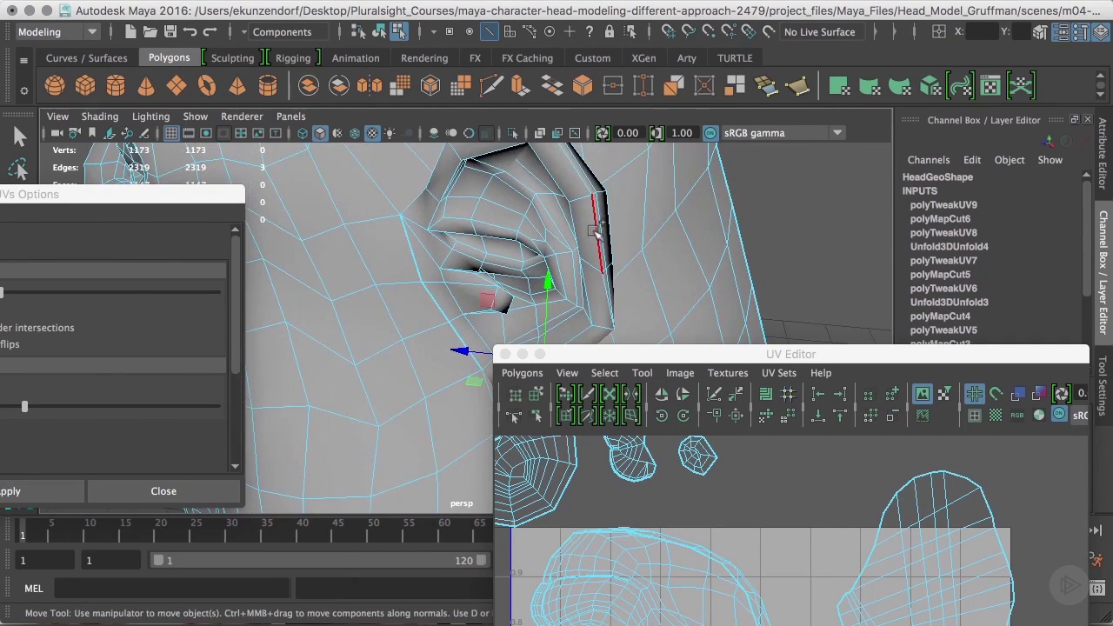
pyautogui.moveTo(598, 230)
pyautogui.keyDown('alt'); pyautogui.mouseDown()
pyautogui.moveTo(580, 294)
pyautogui.moveTo(496, 233)
pyautogui.moveTo(522, 266)
pyautogui.moveTo(675, 289)
pyautogui.moveTo(611, 246)
pyautogui.mouseUp(); pyautogui.keyUp('alt')
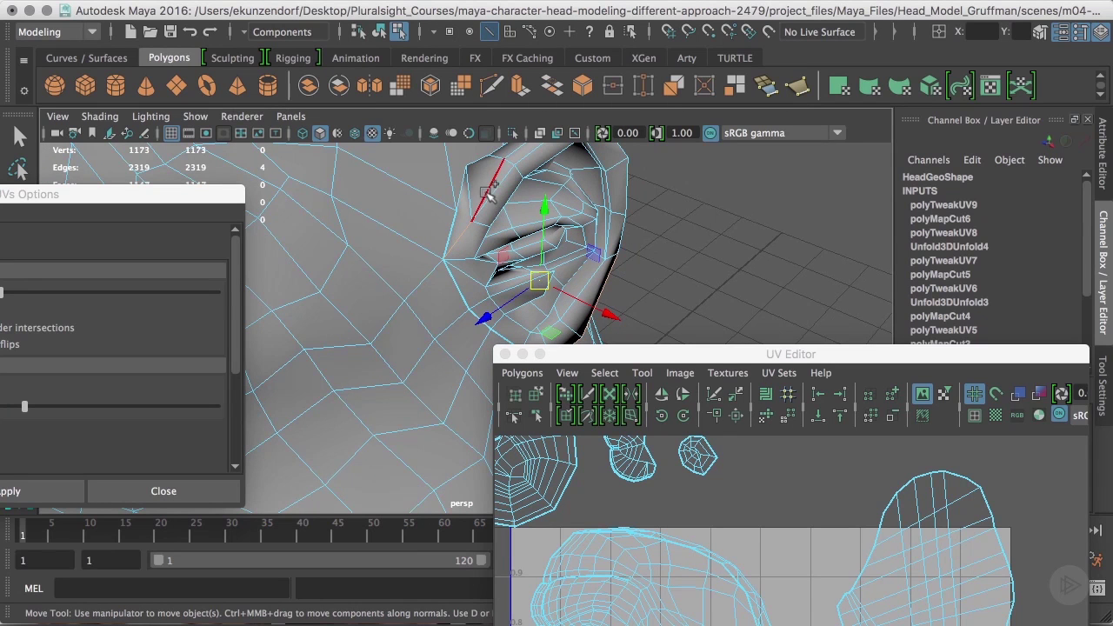
pyautogui.keyDown('alt'); pyautogui.moveTo(510, 194); pyautogui.dragTo(384, 147); pyautogui.keyUp('alt')
pyautogui.keyDown('alt'); pyautogui.moveTo(439, 237); pyautogui.dragTo(526, 209); pyautogui.keyUp('alt')
pyautogui.keyDown('shift'); pyautogui.click(518, 193); pyautogui.keyUp('shift')
pyautogui.keyDown('alt'); pyautogui.moveTo(630, 199); pyautogui.dragTo(659, 210); pyautogui.keyUp('alt')
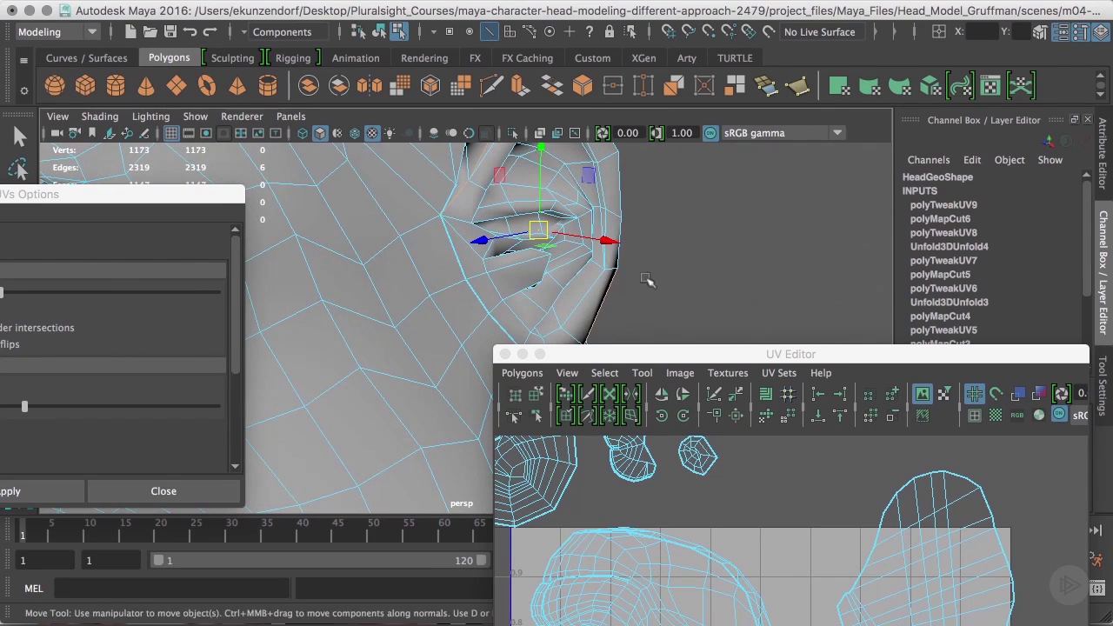
# Cut the ear shell along the selected seam, unfold it with Unfold3D and shift it closer to the neck-cap shell.
pyautogui.moveTo(812, 355); pyautogui.dragTo(677, 65)
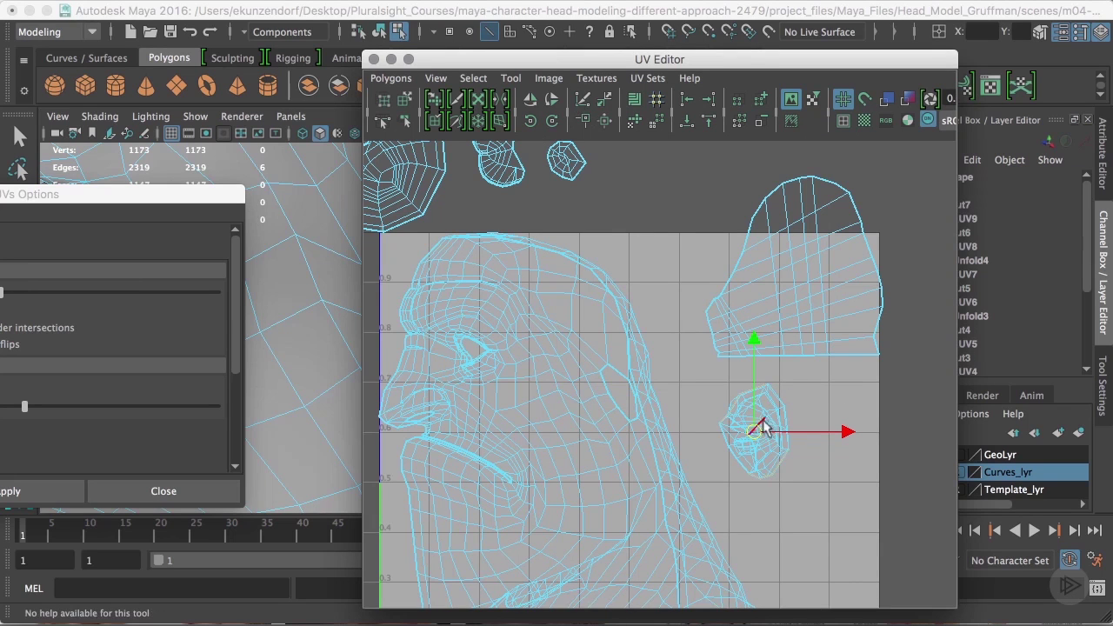
pyautogui.rightClick(765, 424)
pyautogui.click(840, 423)
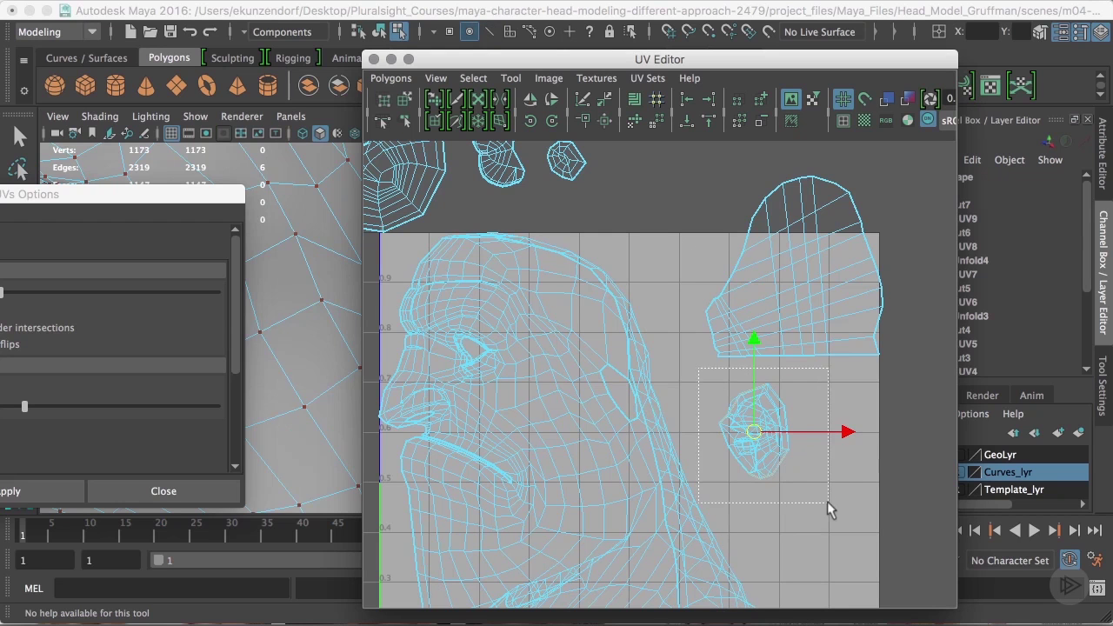
pyautogui.moveTo(698, 368); pyautogui.dragTo(827, 500)
pyautogui.moveTo(167, 200); pyautogui.dragTo(444, 87)
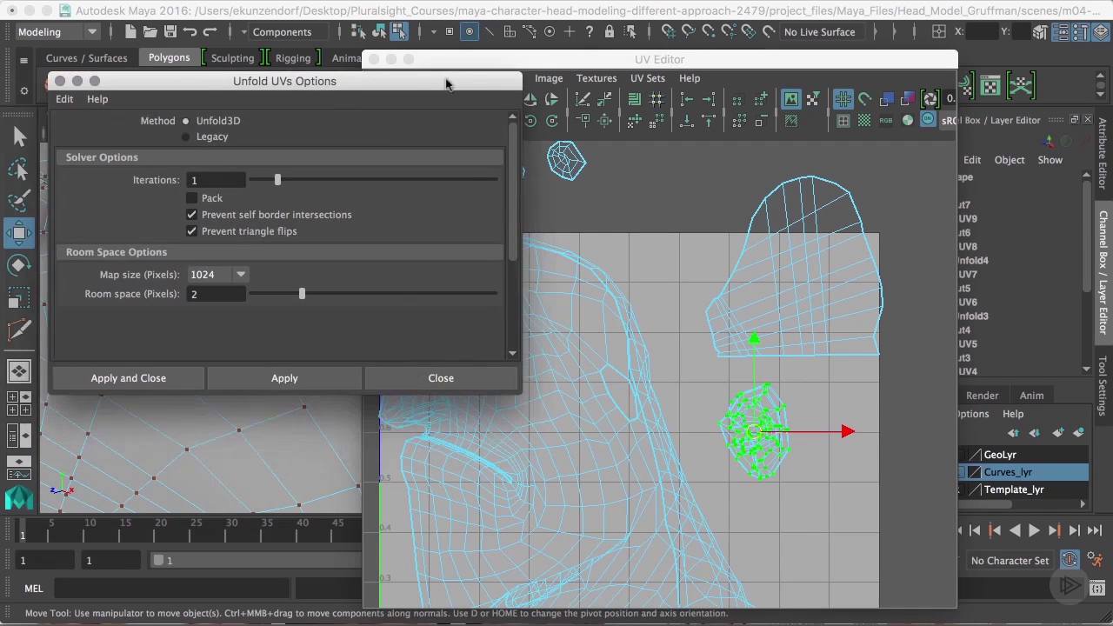
pyautogui.click(315, 371)
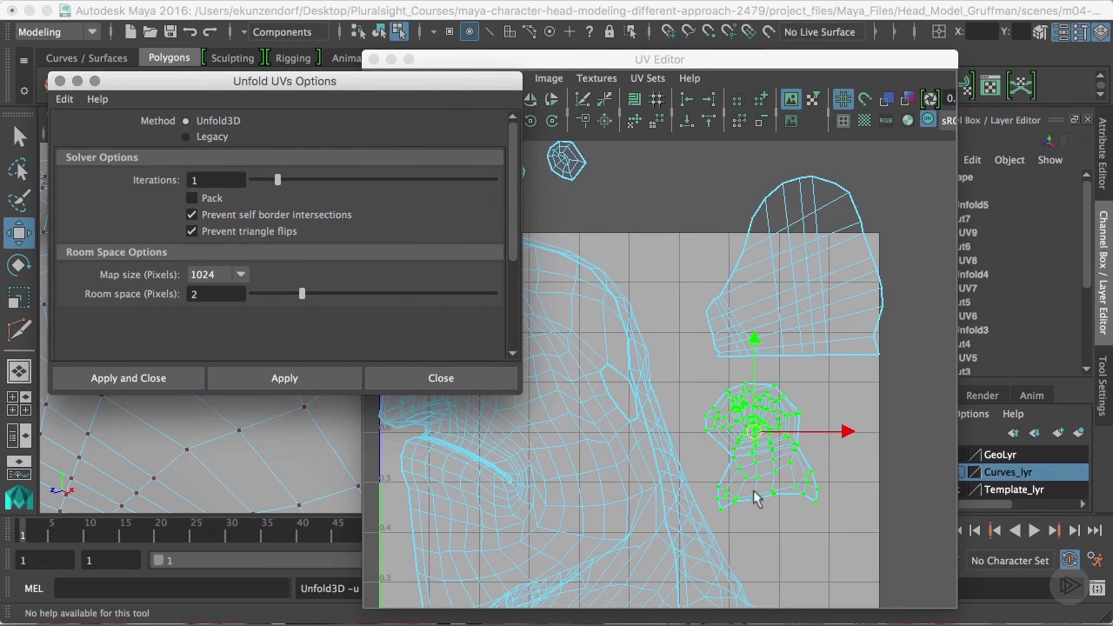
pyautogui.moveTo(754, 441); pyautogui.dragTo(774, 416)
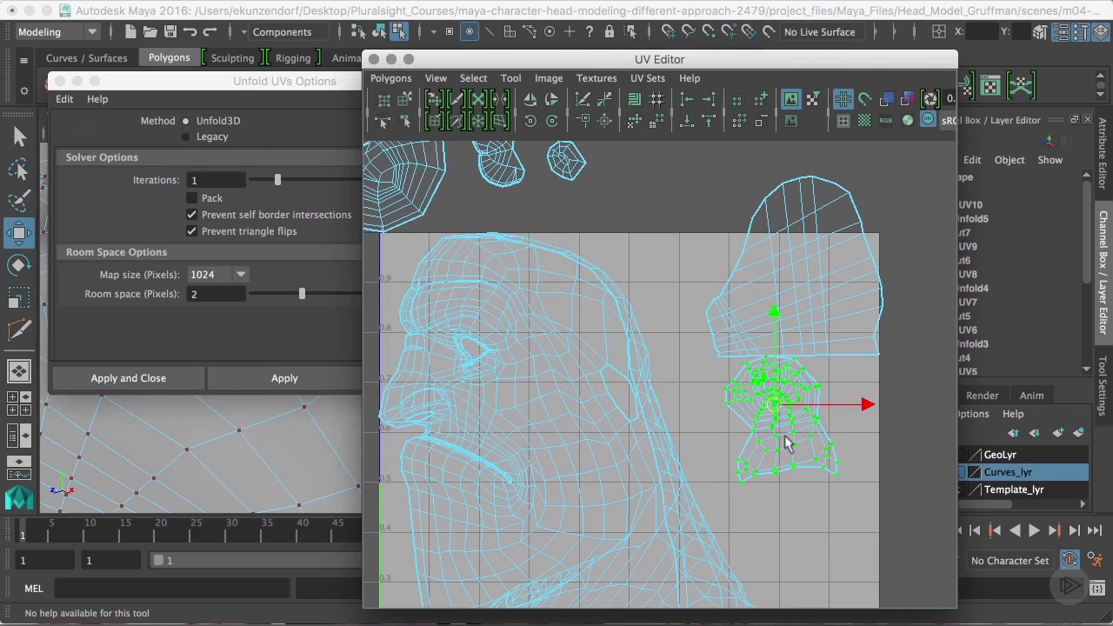
# Reselect the whole ear shell and nudge it down to leave a gap below the neck-cap shell.
pyautogui.click(706, 405)
pyautogui.scroll(3, 713, 423)
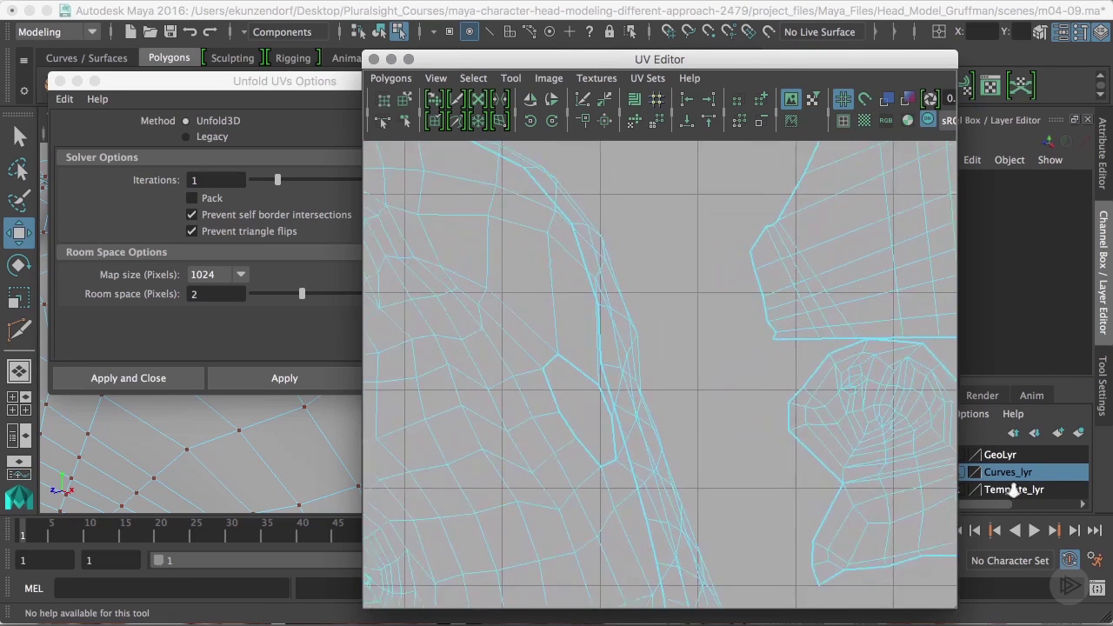
pyautogui.click(867, 445)
pyautogui.keyDown('ctrl'); pyautogui.moveTo(866, 445); pyautogui.dragTo(887, 425, button='right'); pyautogui.keyUp('ctrl')
pyautogui.moveTo(856, 446); pyautogui.dragTo(878, 465)
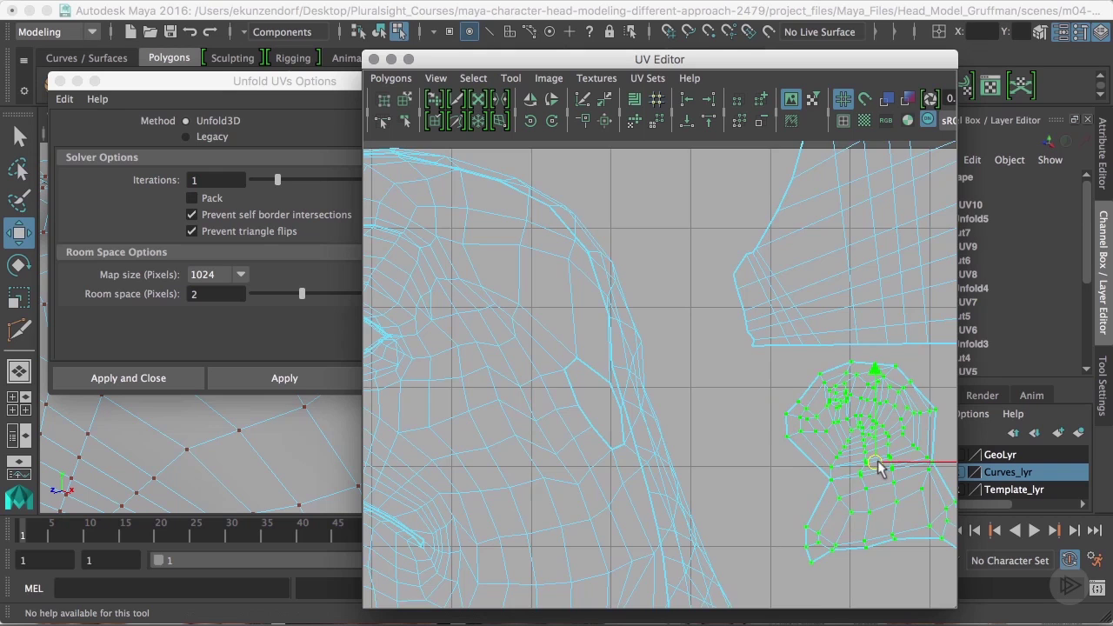
# Select the neck-cap and ear shells together and move them up outside the 0-1 UV square.
pyautogui.press('a')
pyautogui.moveTo(737, 447); pyautogui.dragTo(699, 435)
pyautogui.keyDown('ctrl'); pyautogui.moveTo(740, 358); pyautogui.dragTo(769, 352, button='right'); pyautogui.keyUp('ctrl')
pyautogui.moveTo(733, 357); pyautogui.dragTo(856, 209)
# Unfold the whole head shell with Unfold3D and reposition it over the 0-1 UV square.
pyautogui.click(604, 432)
pyautogui.keyDown('ctrl'); pyautogui.moveTo(595, 421); pyautogui.dragTo(648, 405, button='right'); pyautogui.keyUp('ctrl')
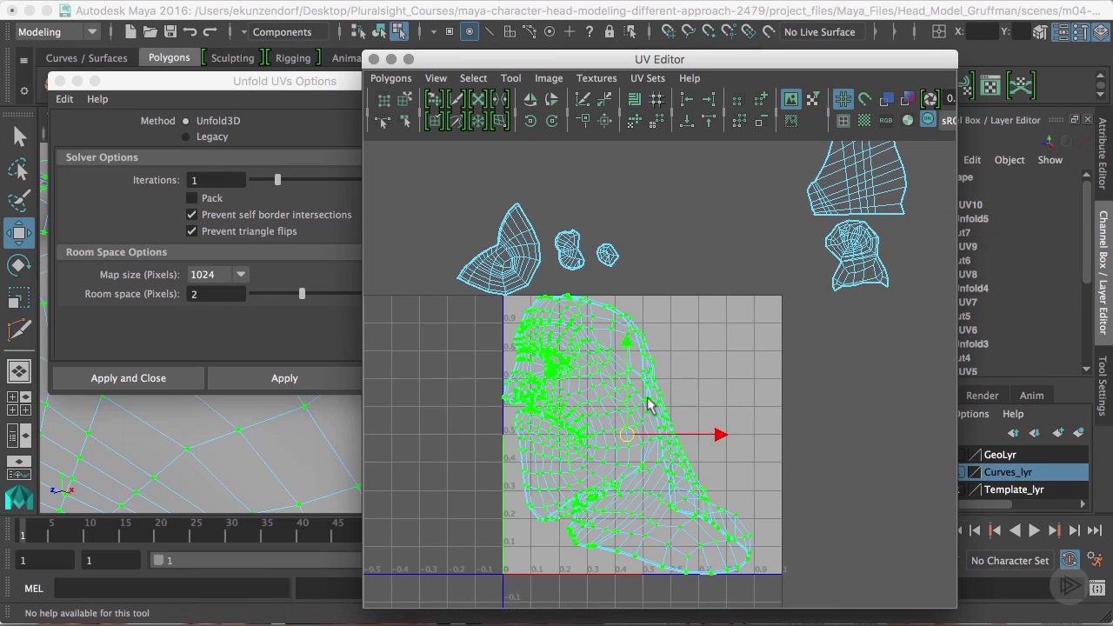
pyautogui.click(302, 384)
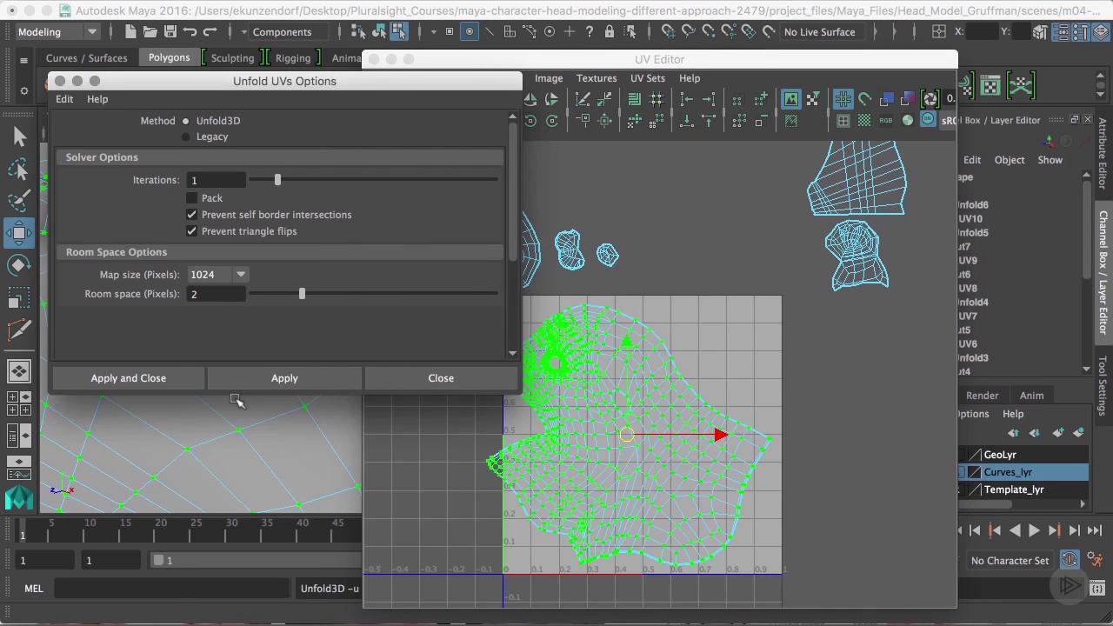
pyautogui.moveTo(632, 449); pyautogui.dragTo(684, 425)
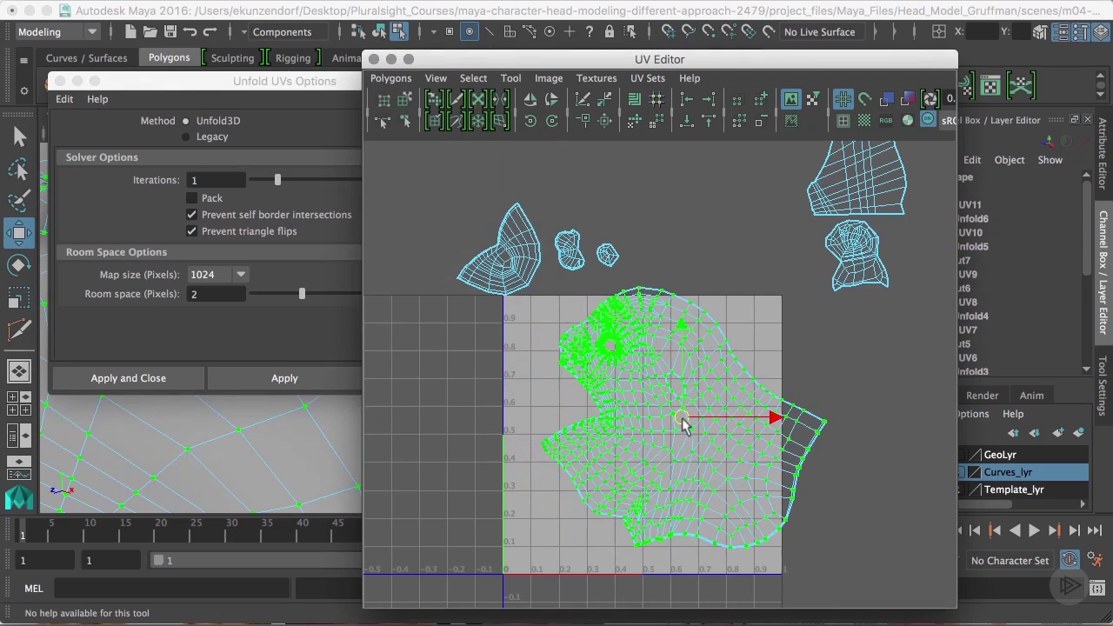
# Select the edges running from below the ear hole down to the jaw notch in the head shell.
pyautogui.keyDown('alt'); pyautogui.moveTo(571, 499); pyautogui.dragTo(773, 517, button='right'); pyautogui.keyUp('alt')
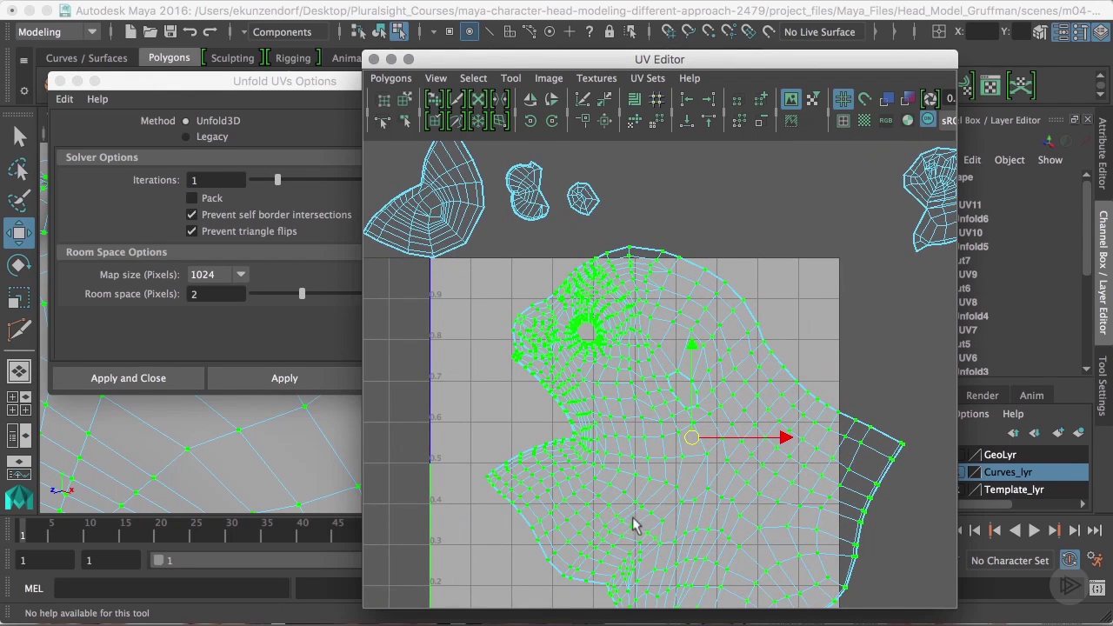
pyautogui.rightClick(630, 522)
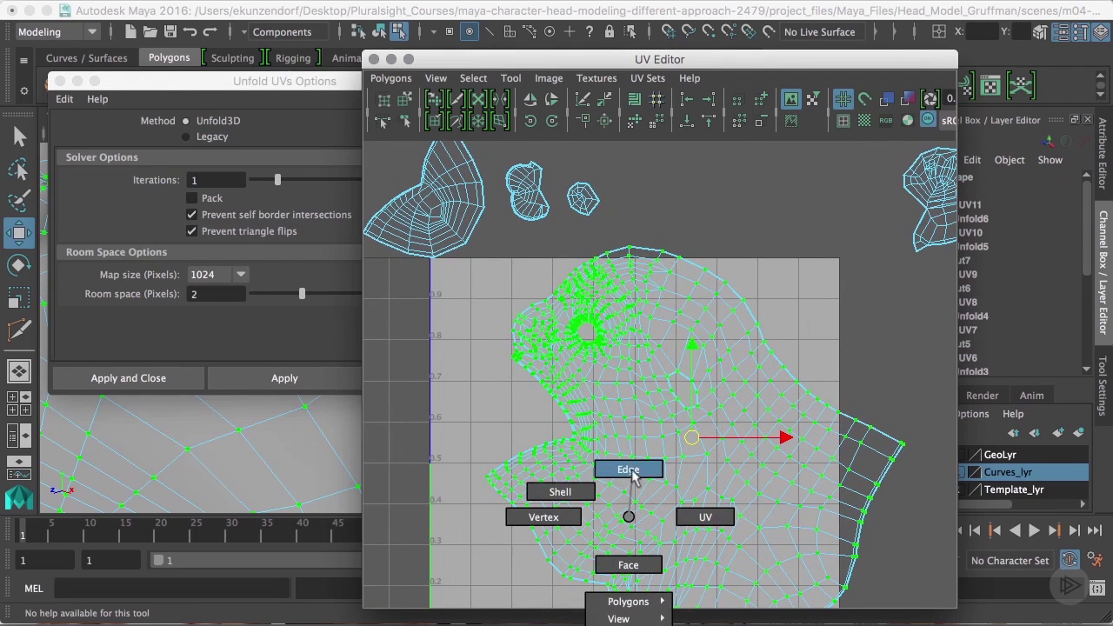
pyautogui.click(628, 470)
pyautogui.click(701, 477)
pyautogui.click(658, 528)
pyautogui.click(654, 532)
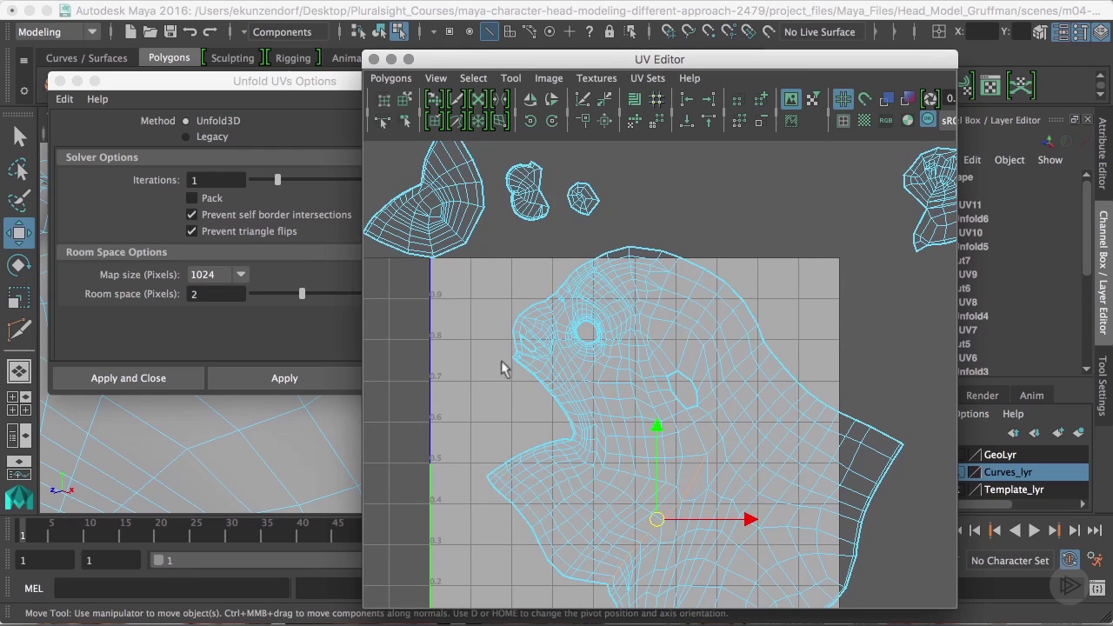
# Refine the jaw seam's edge selection on the model from below and cut the head UVs along it.
pyautogui.moveTo(527, 59); pyautogui.dragTo(949, 159)
pyautogui.moveTo(309, 412)
pyautogui.keyDown('alt'); pyautogui.mouseDown()
pyautogui.moveTo(179, 409)
pyautogui.moveTo(255, 390)
pyautogui.moveTo(329, 407)
pyautogui.mouseUp(); pyautogui.keyUp('alt')
pyautogui.keyDown('alt'); pyautogui.moveTo(425, 447); pyautogui.dragTo(502, 457, button='middle'); pyautogui.keyUp('alt')
pyautogui.click(560, 430)
pyautogui.keyDown('alt'); pyautogui.moveTo(584, 447); pyautogui.dragTo(586, 363, button='middle'); pyautogui.keyUp('alt')
pyautogui.keyDown('alt'); pyautogui.moveTo(596, 383); pyautogui.dragTo(617, 377); pyautogui.keyUp('alt')
pyautogui.keyDown('alt'); pyautogui.moveTo(572, 381); pyautogui.dragTo(614, 398, button='middle'); pyautogui.keyUp('alt')
pyautogui.keyDown('alt'); pyautogui.moveTo(614, 395); pyautogui.dragTo(606, 374); pyautogui.keyUp('alt')
pyautogui.keyDown('alt'); pyautogui.moveTo(578, 394); pyautogui.dragTo(653, 422, button='right'); pyautogui.keyUp('alt')
pyautogui.keyDown('alt'); pyautogui.moveTo(632, 406); pyautogui.dragTo(582, 446); pyautogui.keyUp('alt')
pyautogui.moveTo(948, 159); pyautogui.dragTo(585, 54)
# Select the entire head shell and unfold it again to relax it around the jaw cut.
pyautogui.moveTo(731, 346); pyautogui.dragTo(793, 354, button='right')
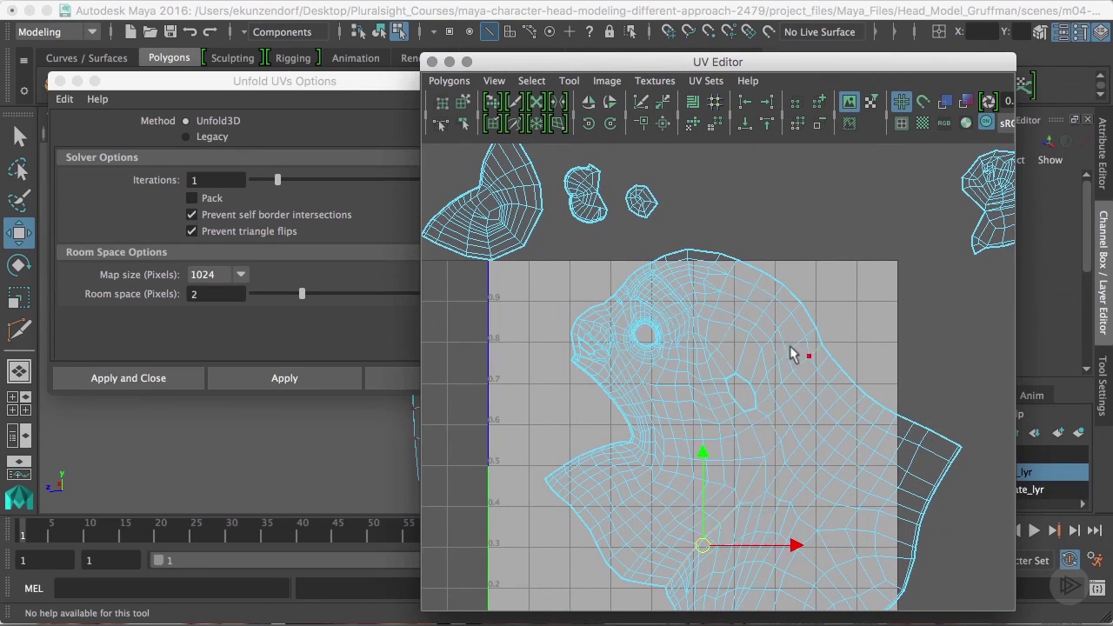
pyautogui.click(728, 331)
pyautogui.keyDown('ctrl'); pyautogui.moveTo(729, 331); pyautogui.dragTo(793, 306, button='right'); pyautogui.keyUp('ctrl')
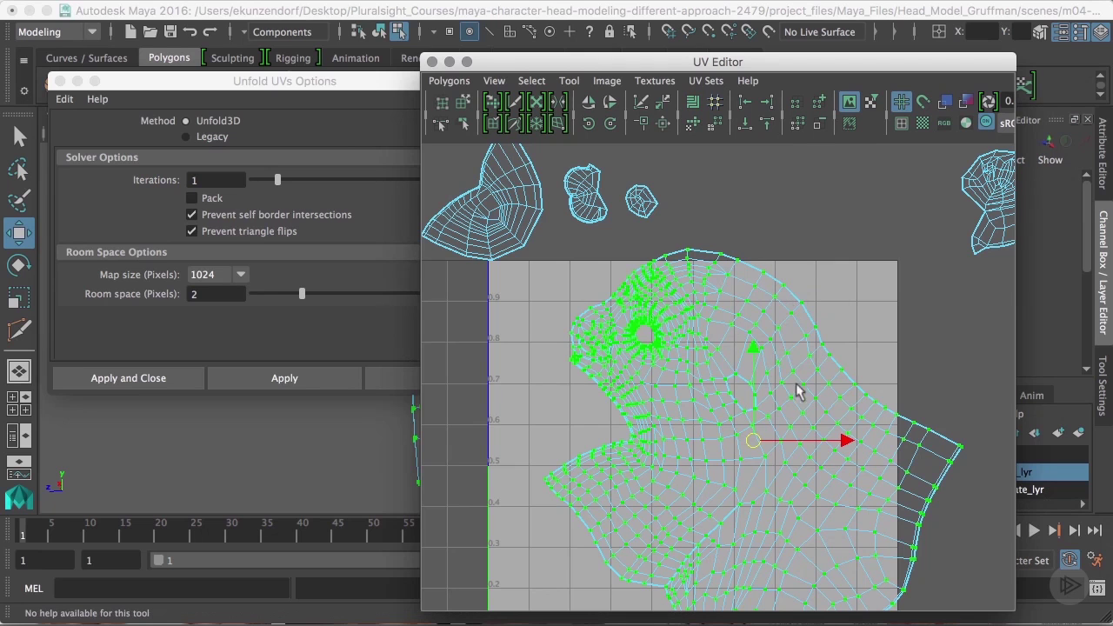
pyautogui.click(260, 383)
pyautogui.click(266, 387)
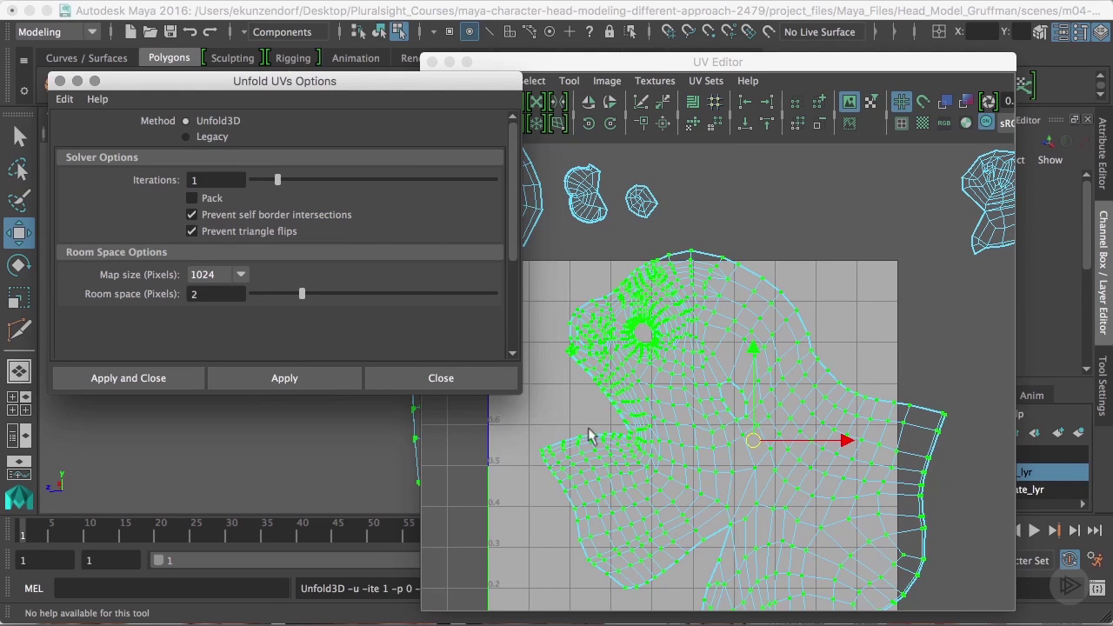
# Return the head to object selection and bring the full UV shell layout into view.
pyautogui.scroll(-3, 588, 434)
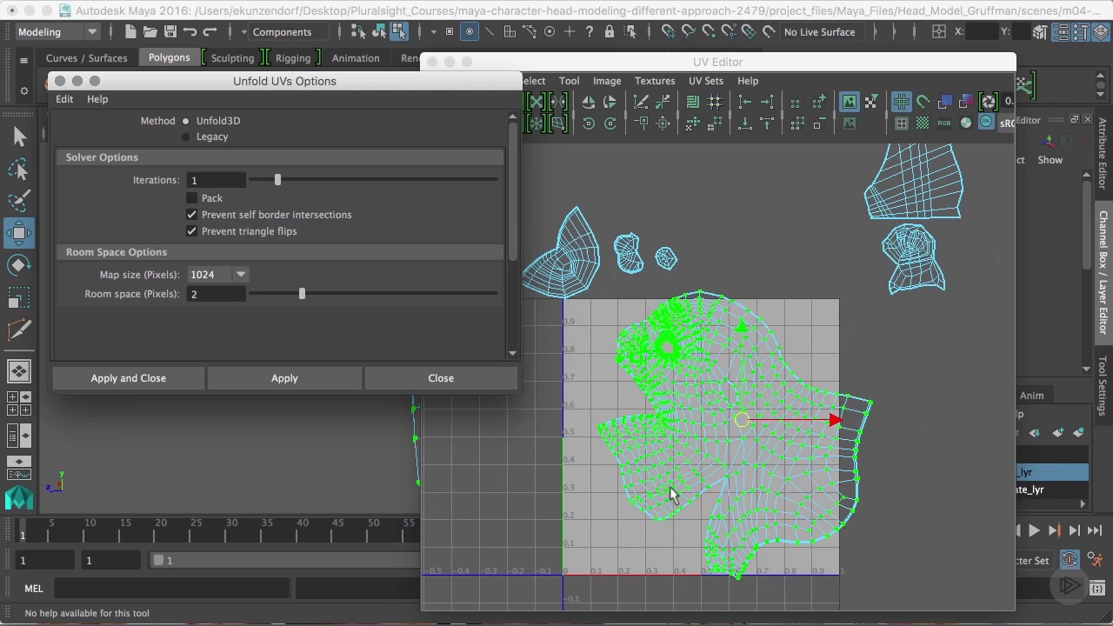
pyautogui.moveTo(390, 85); pyautogui.dragTo(250, 106)
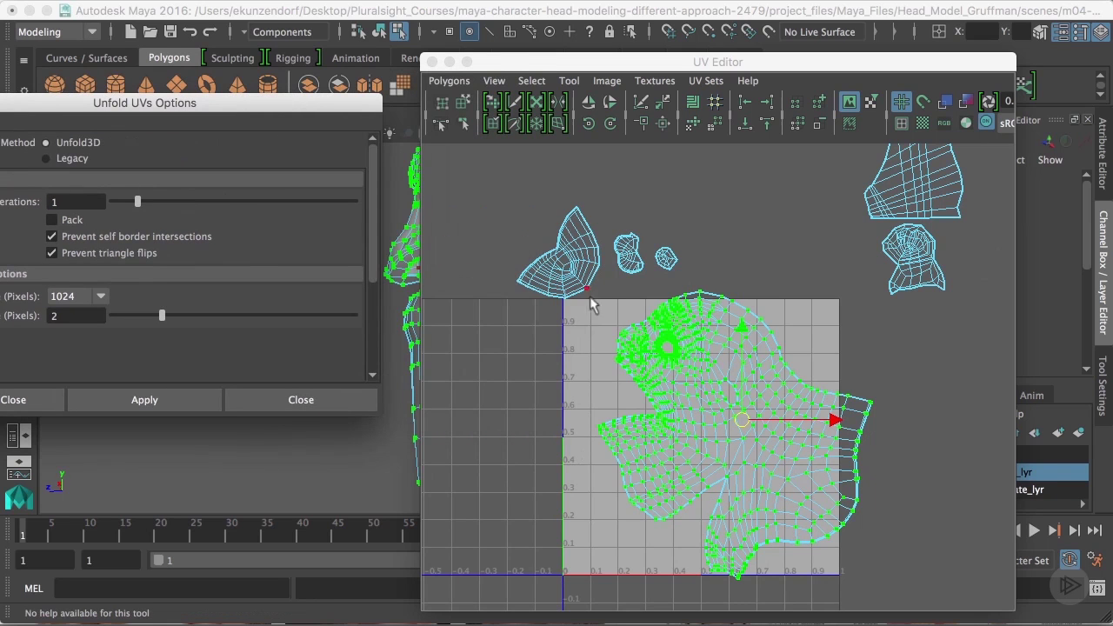
pyautogui.keyDown('alt'); pyautogui.moveTo(754, 365); pyautogui.dragTo(637, 350, button='right'); pyautogui.keyUp('alt')
pyautogui.scroll(-2, 637, 350)
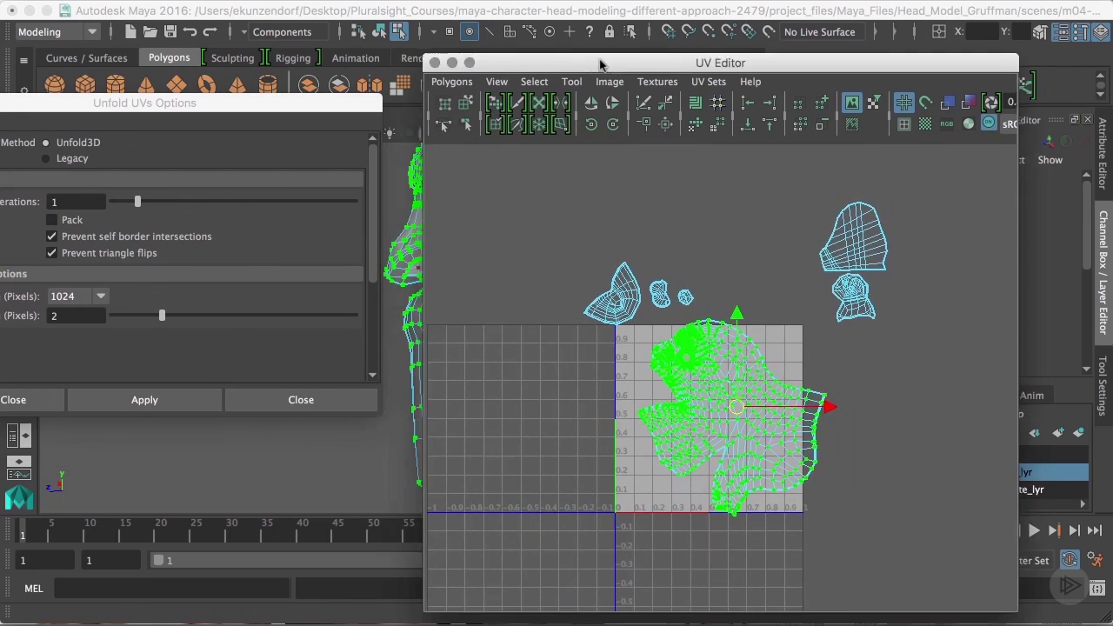
pyautogui.moveTo(609, 62); pyautogui.dragTo(1007, 107)
pyautogui.scroll(-5, 663, 319)
pyautogui.moveTo(490, 249); pyautogui.dragTo(490, 354, button='right')
pyautogui.keyDown('alt'); pyautogui.moveTo(490, 354); pyautogui.dragTo(593, 368); pyautogui.keyUp('alt')
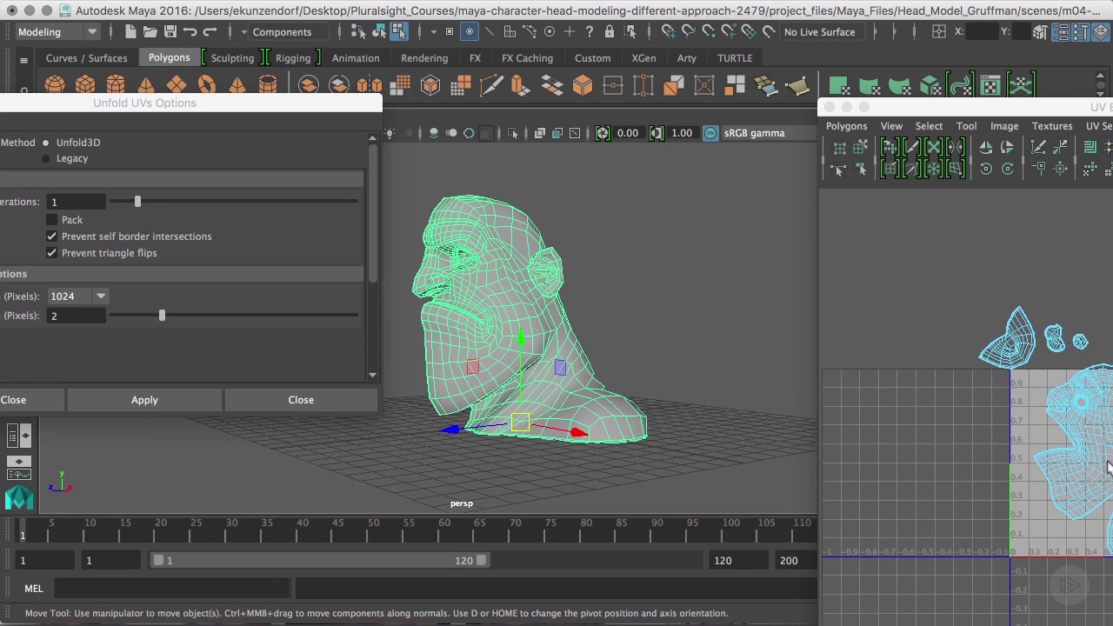
pyautogui.moveTo(1000, 107); pyautogui.dragTo(460, 29)
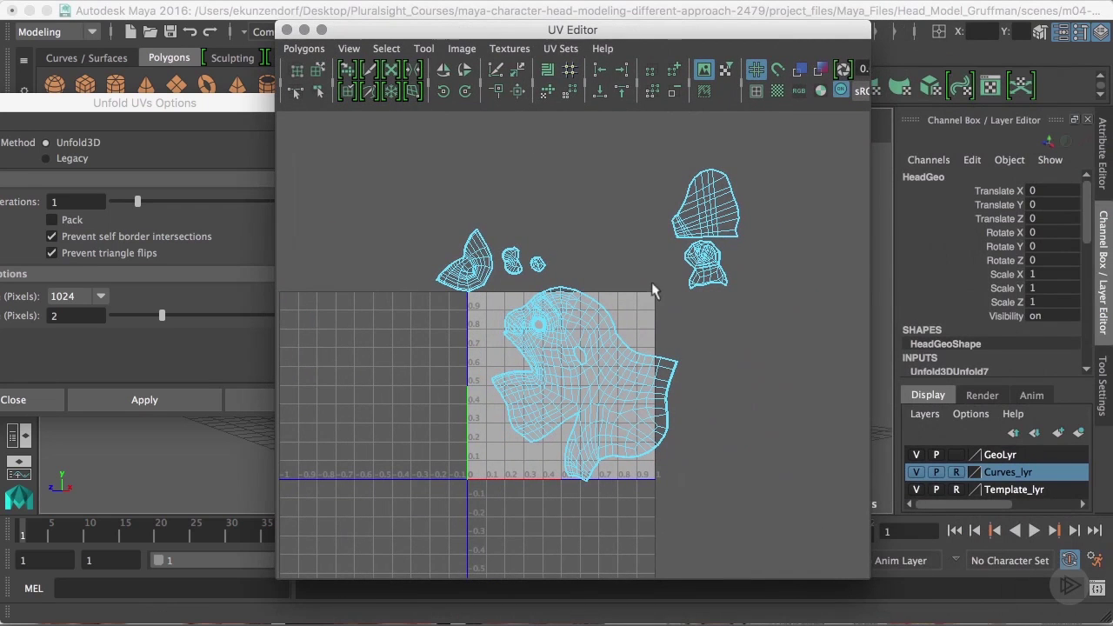